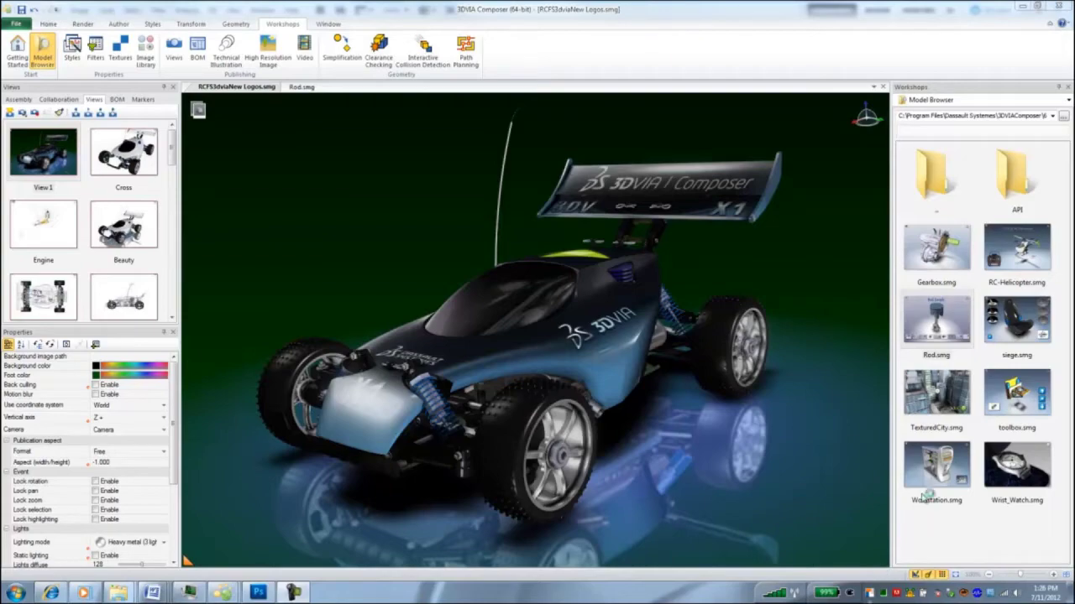
# Step: Open MetalBrushed.JPG from the Maps folder in Photoshop as a second document beside NewPlastic3.jpg
pyautogui.click(258, 593)
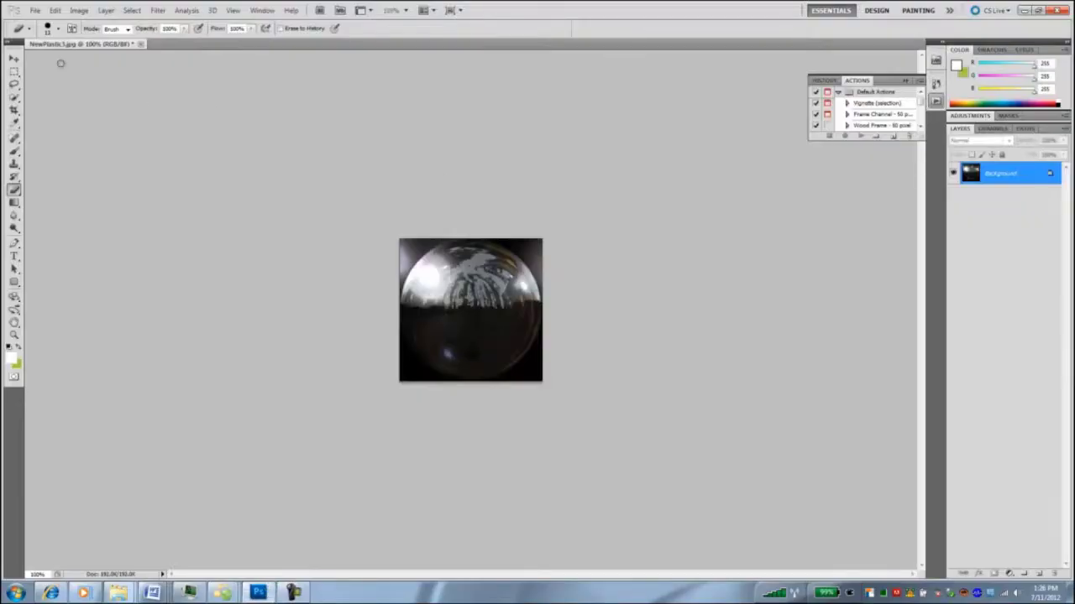
pyautogui.click(35, 10)
pyautogui.click(42, 31)
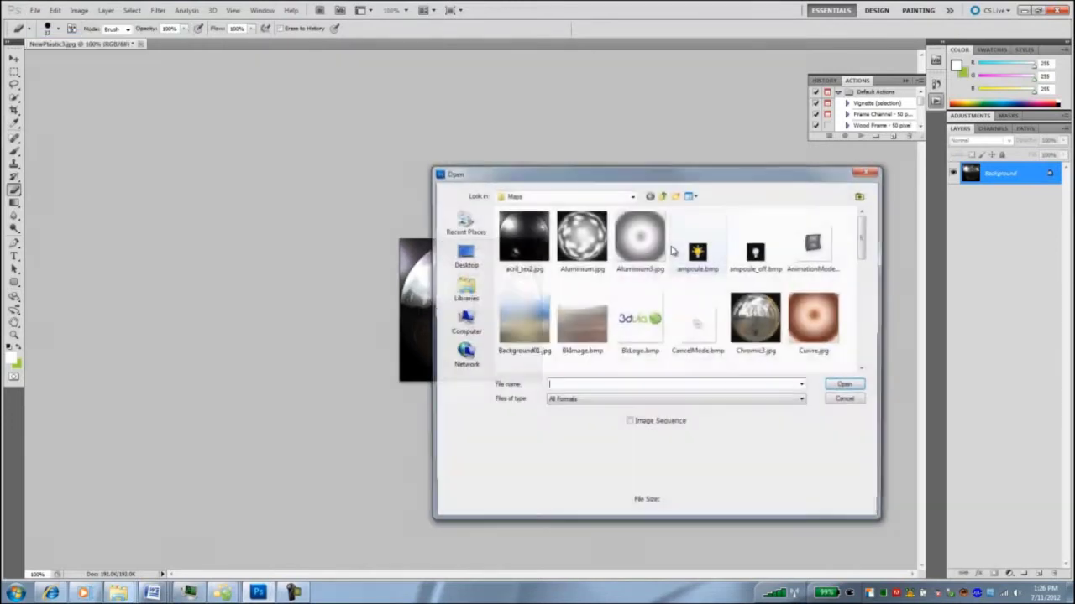
pyautogui.scroll(-1, 747, 323)
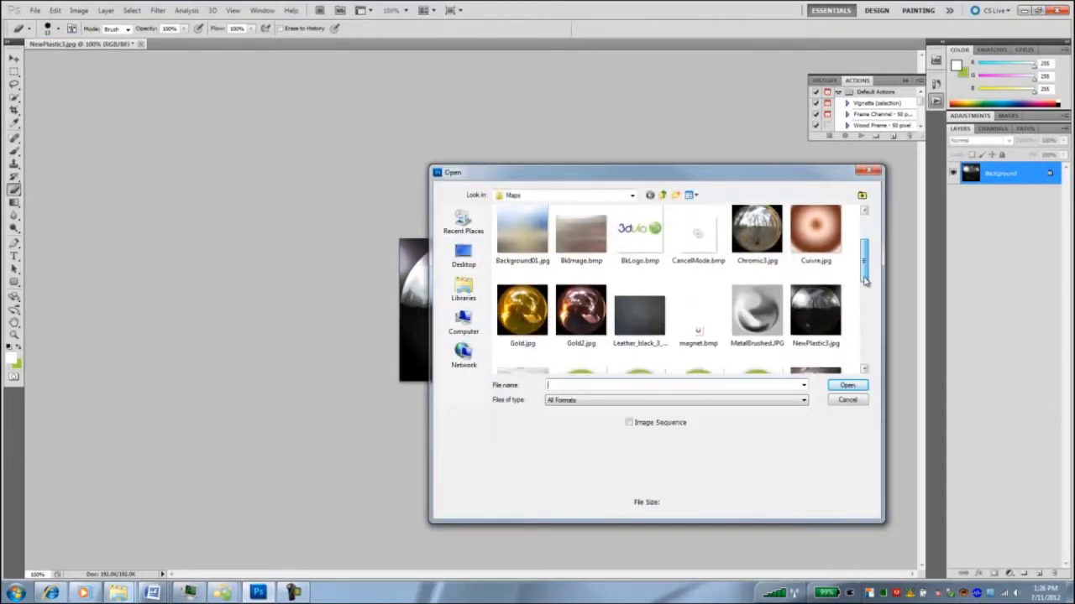
pyautogui.doubleClick(751, 319)
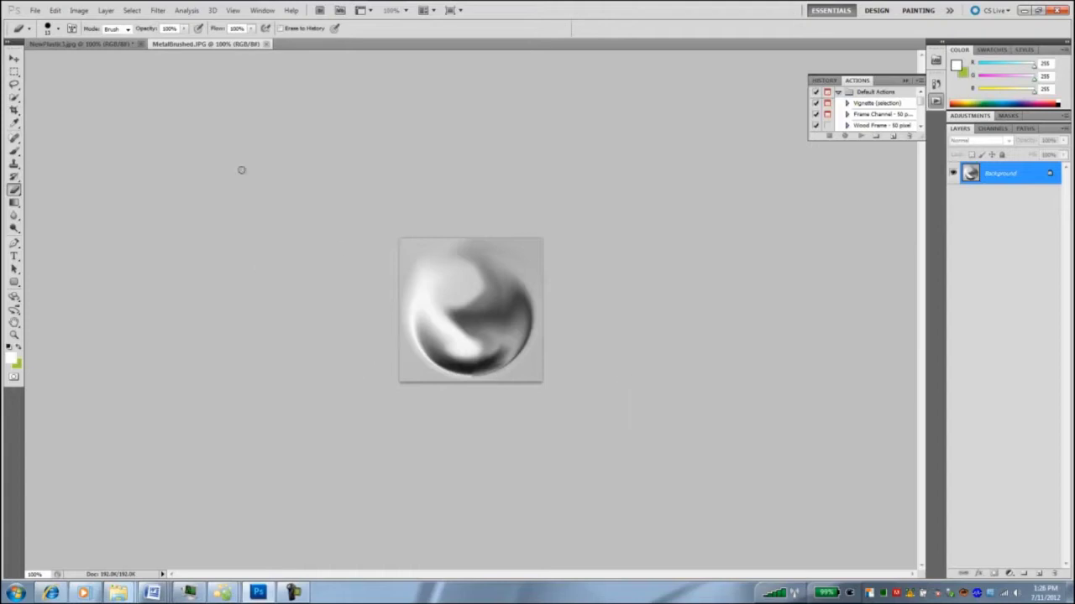
pyautogui.click(81, 10)
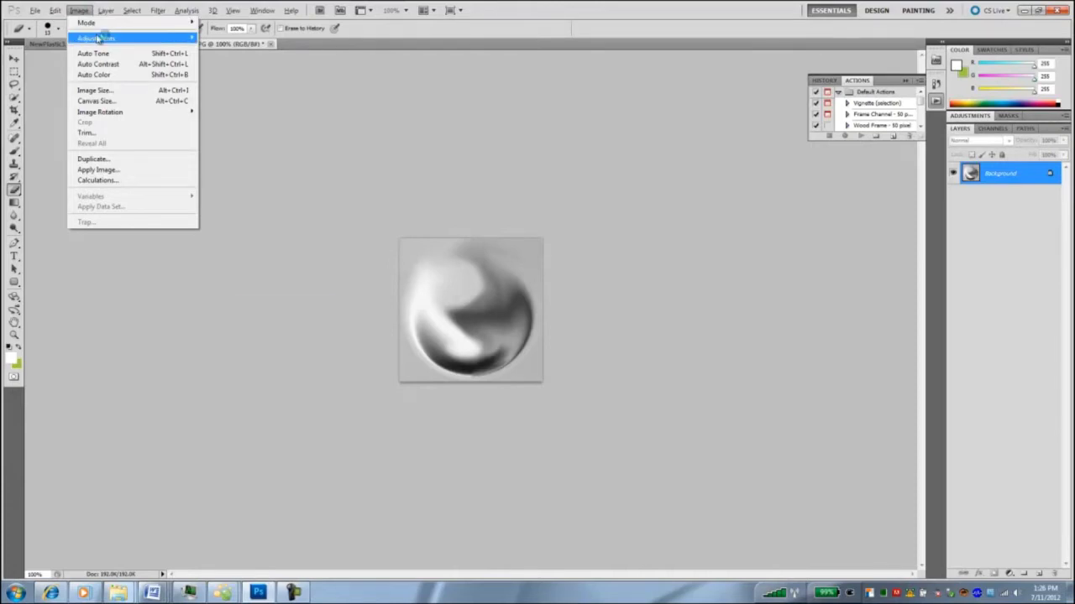
# Step: Colorize MetalBrushed.JPG through Hue/Saturation at hue 31 for a warm tan, brass-like tone
pyautogui.moveTo(102, 38)
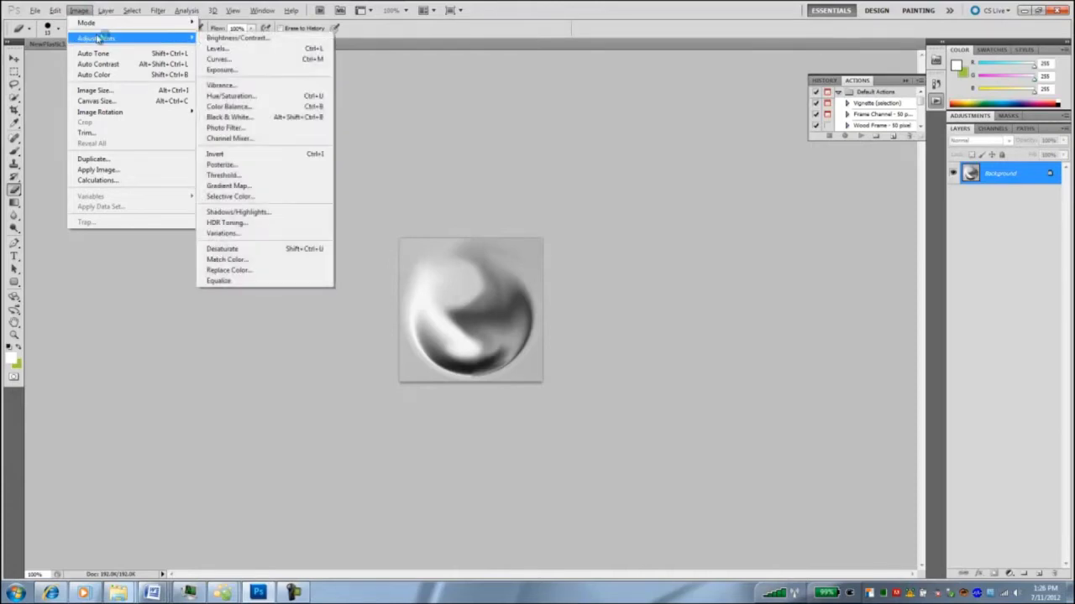
pyautogui.click(252, 96)
pyautogui.click(608, 285)
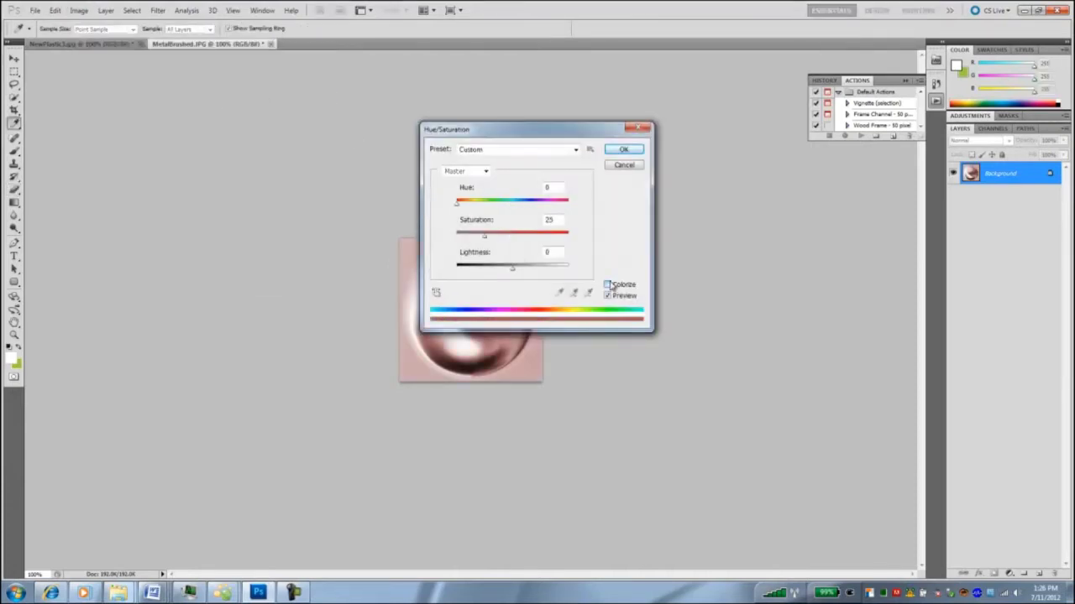
pyautogui.moveTo(540, 130); pyautogui.dragTo(727, 126)
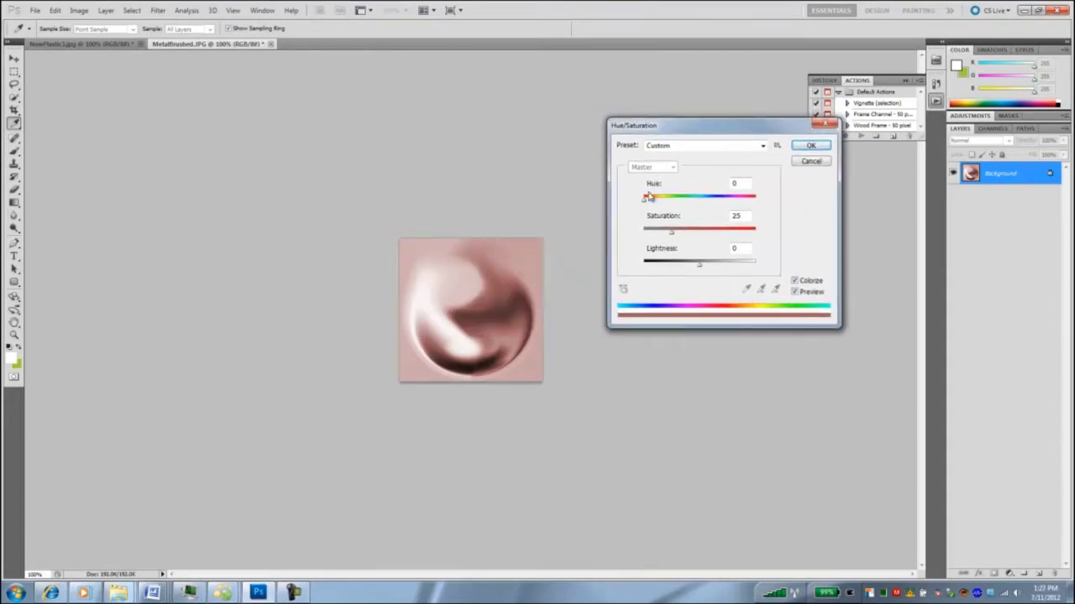
pyautogui.moveTo(644, 198); pyautogui.dragTo(693, 238)
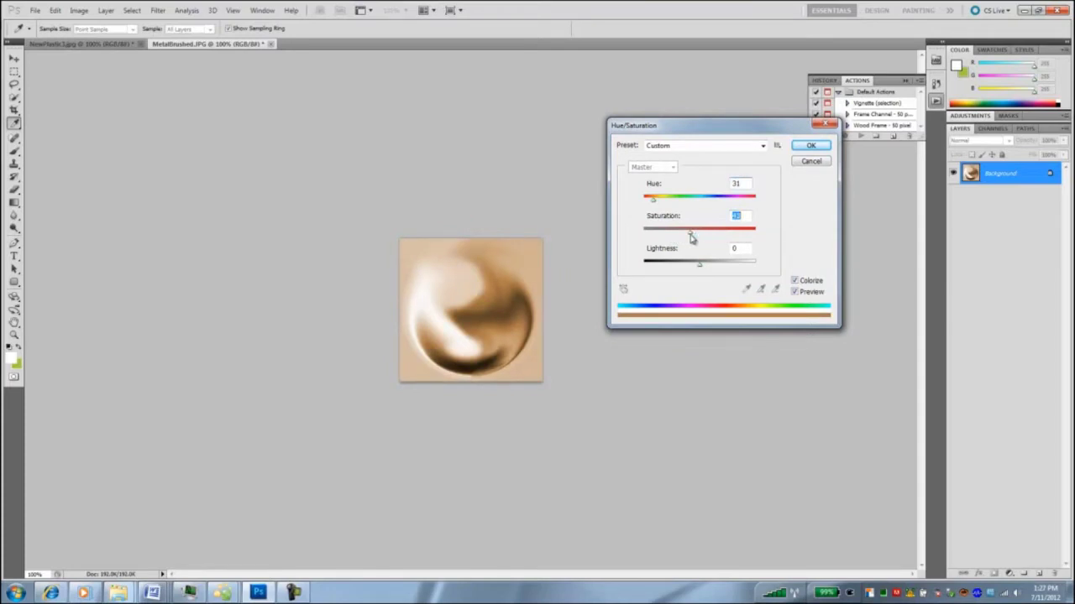
pyautogui.click(808, 147)
pyautogui.press('e')
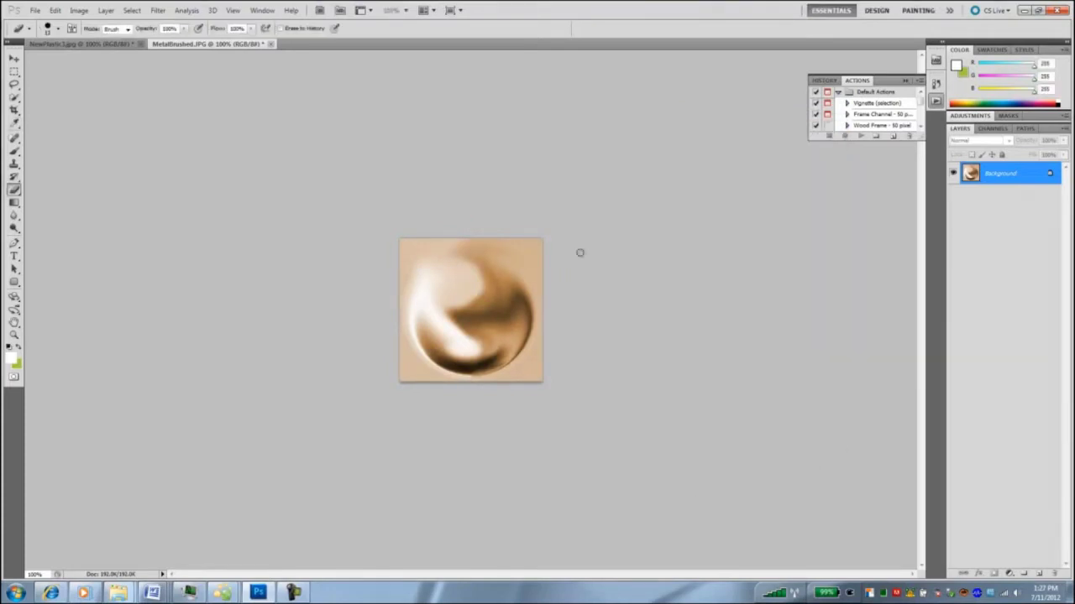
# Step: Save the tinted map as MetalBrushedBrass.jpg in My Pictures with the default JPEG options
pyautogui.click(35, 10)
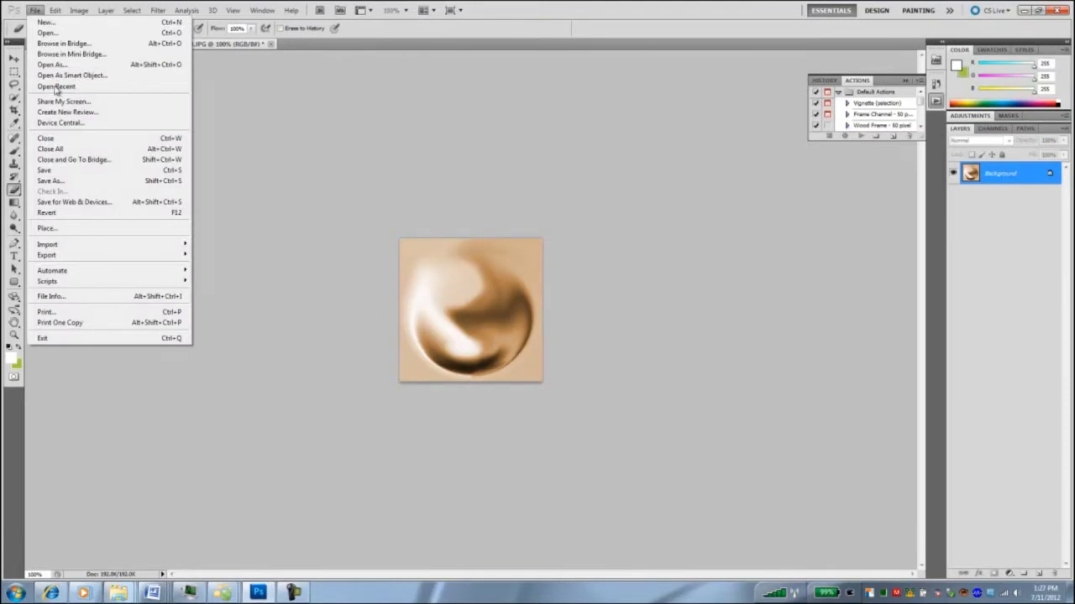
pyautogui.click(64, 183)
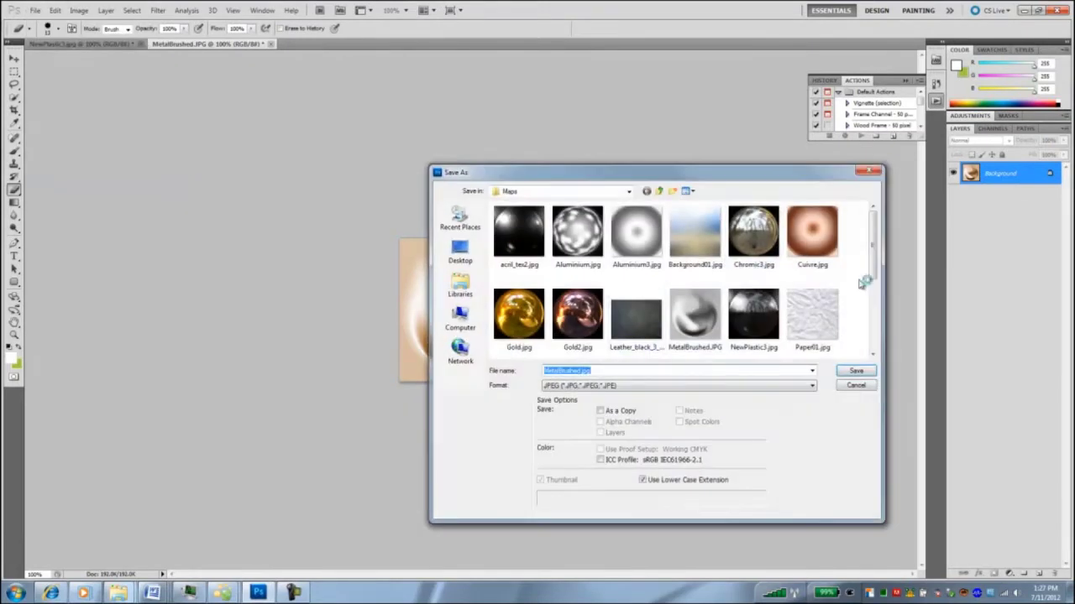
pyautogui.click(582, 371)
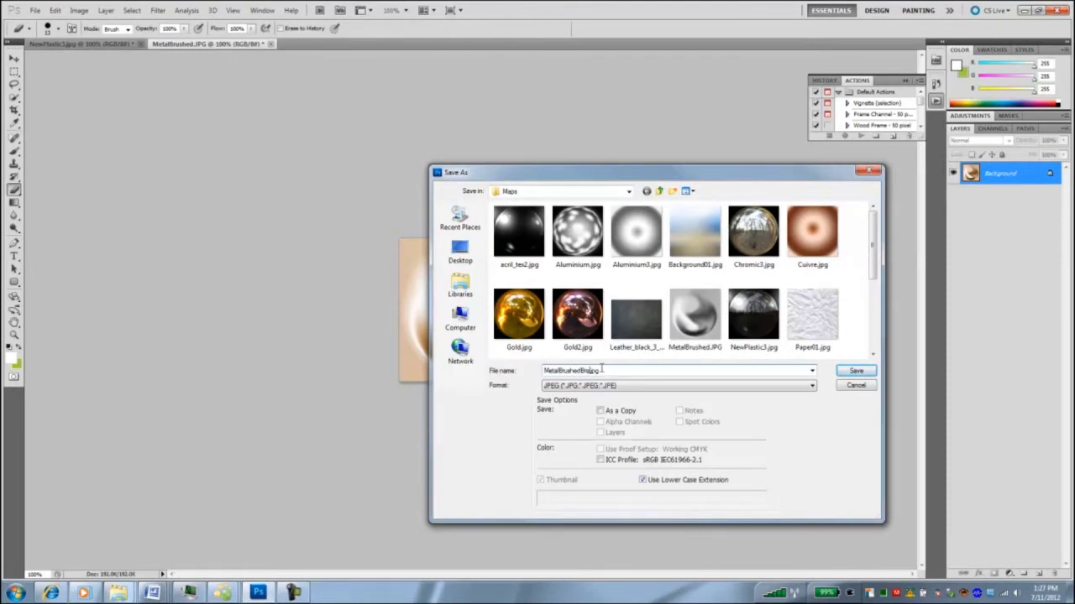
pyautogui.click(855, 374)
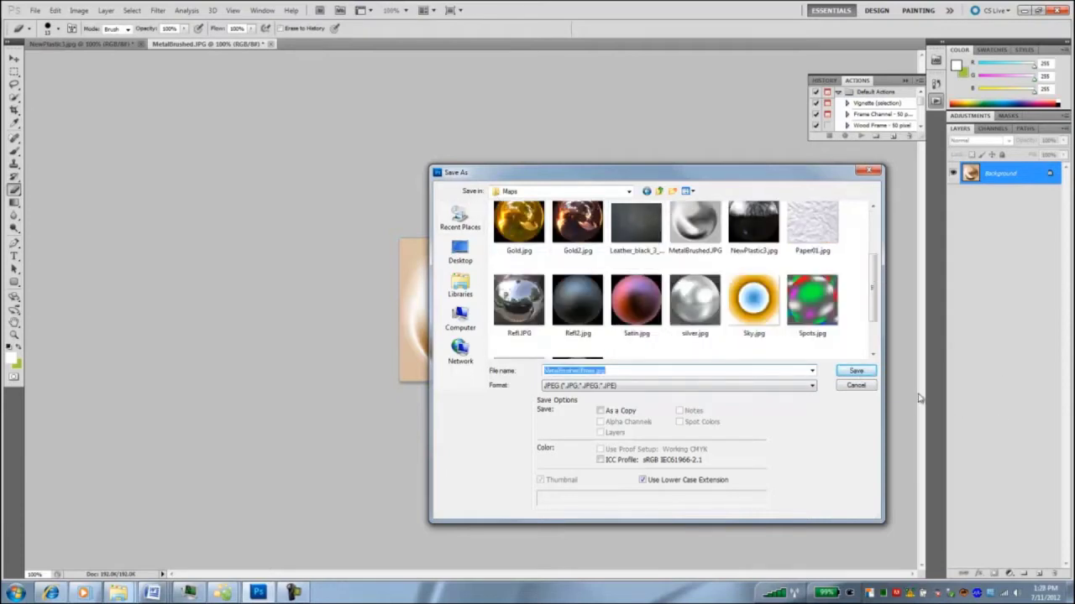
pyautogui.click(853, 373)
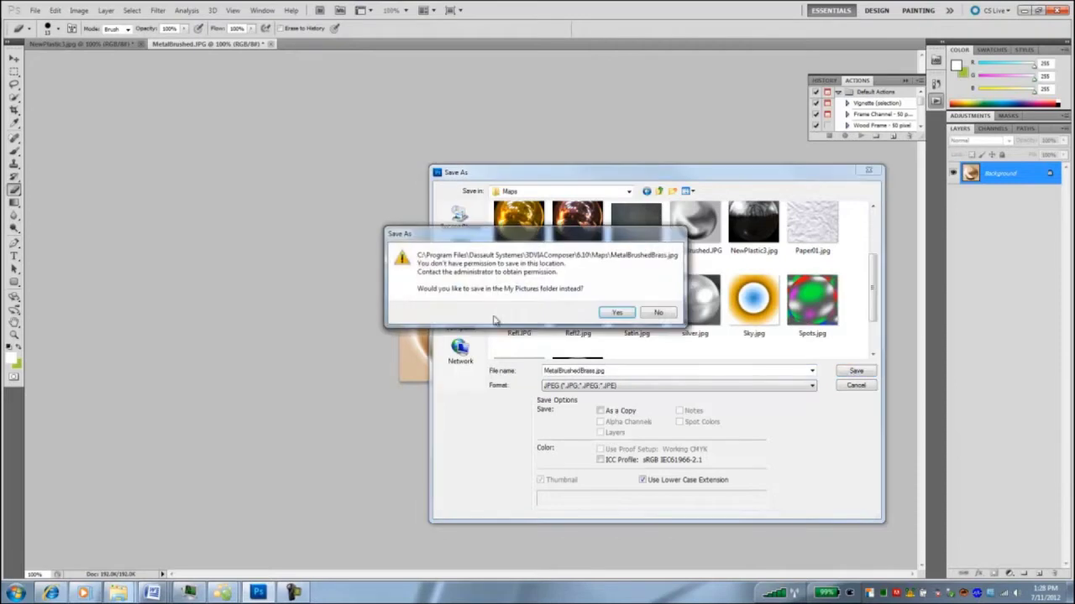
pyautogui.click(616, 313)
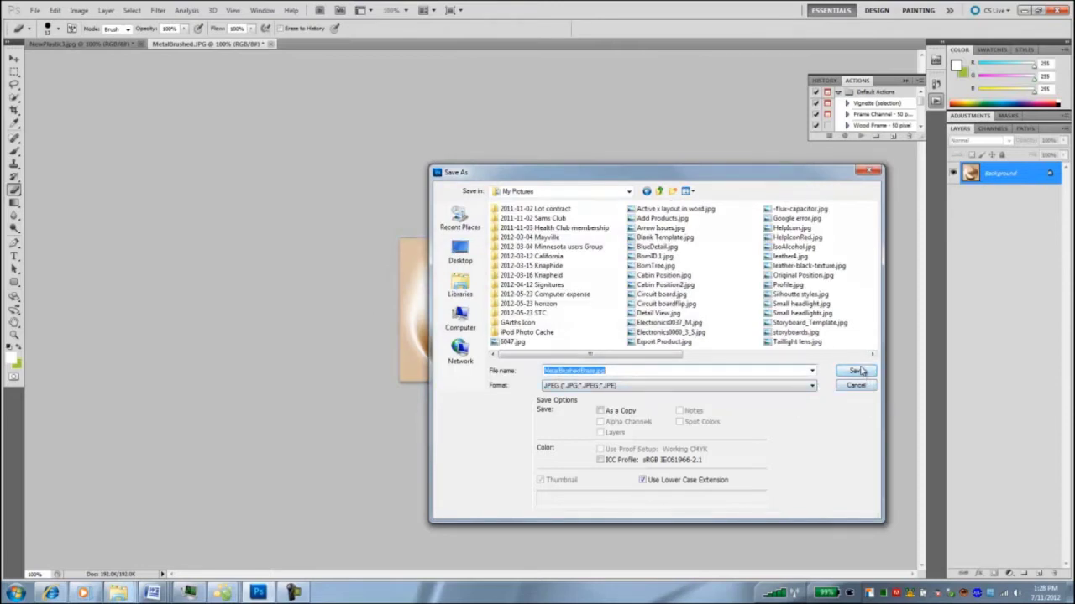
pyautogui.click(856, 371)
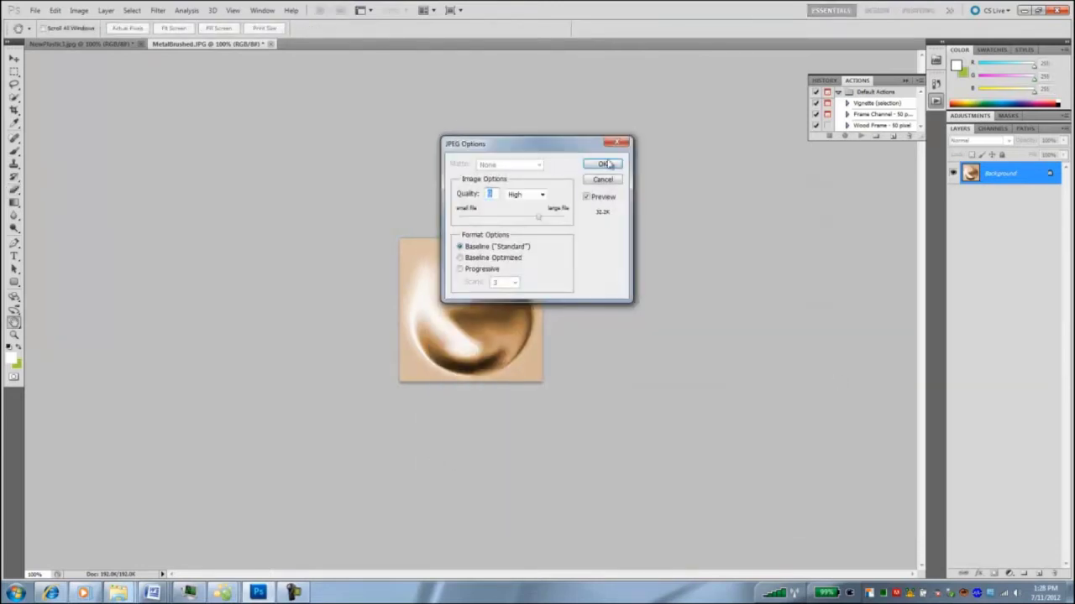
pyautogui.click(608, 165)
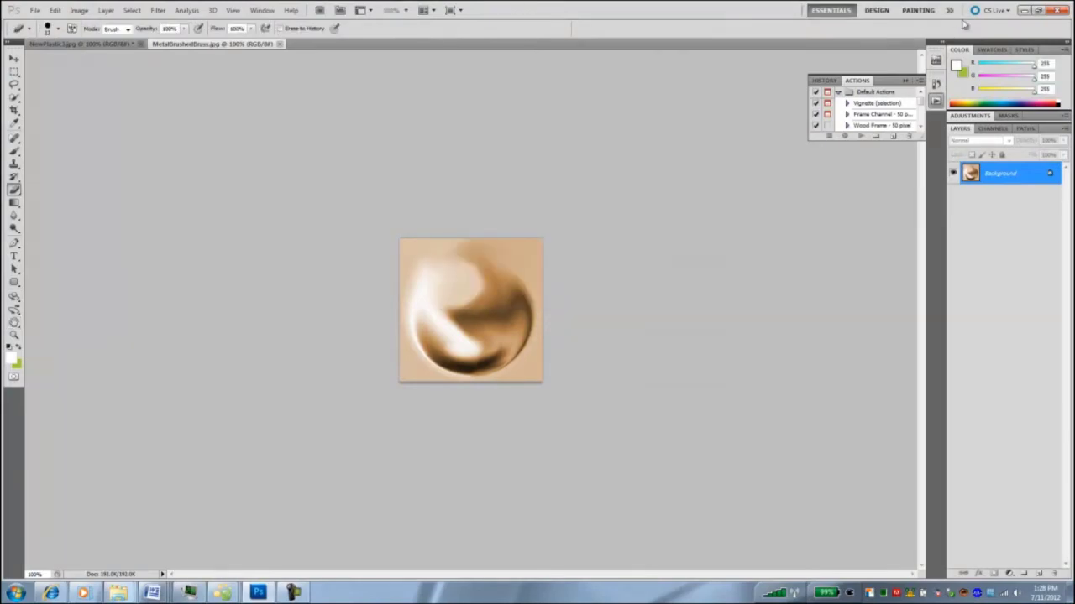
# Step: Minimize Photoshop and Composer, restore the Maps folder window, and open the Pictures library in a new window
pyautogui.click(1025, 10)
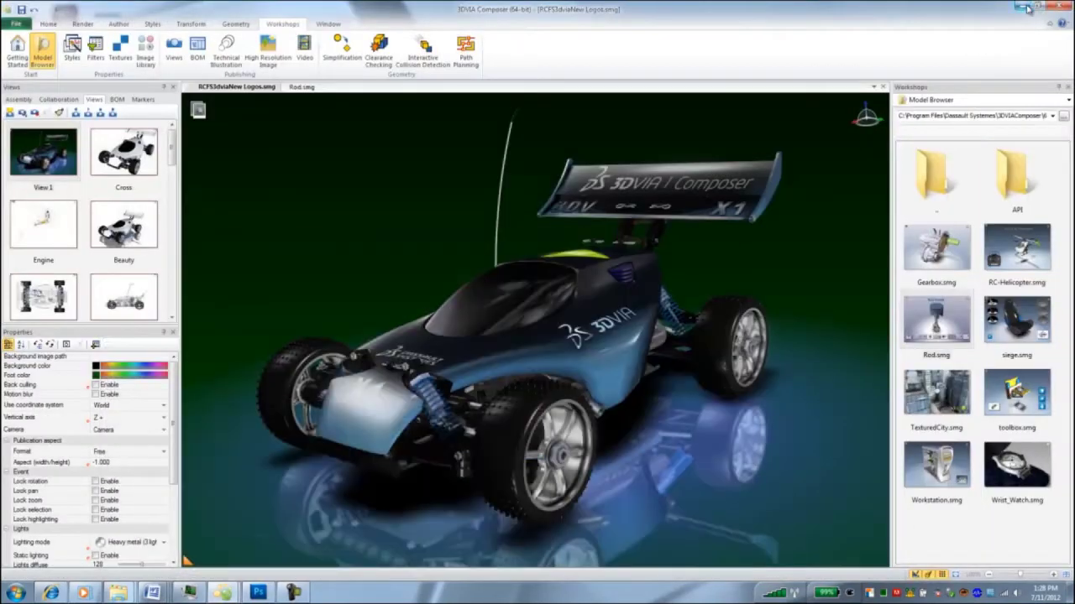
pyautogui.click(1021, 6)
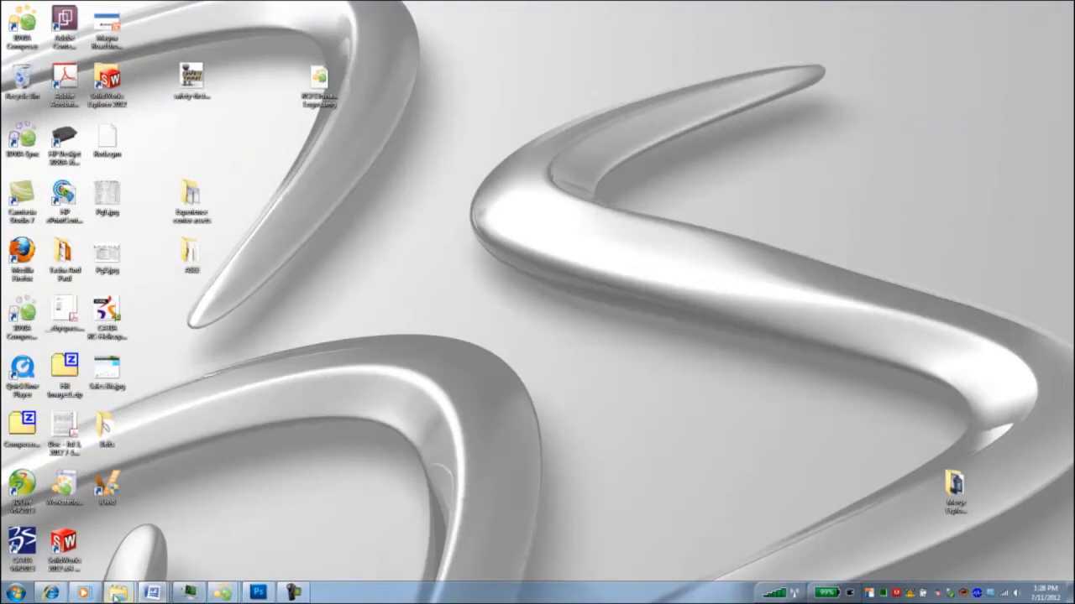
pyautogui.moveTo(120, 593)
pyautogui.click(71, 538)
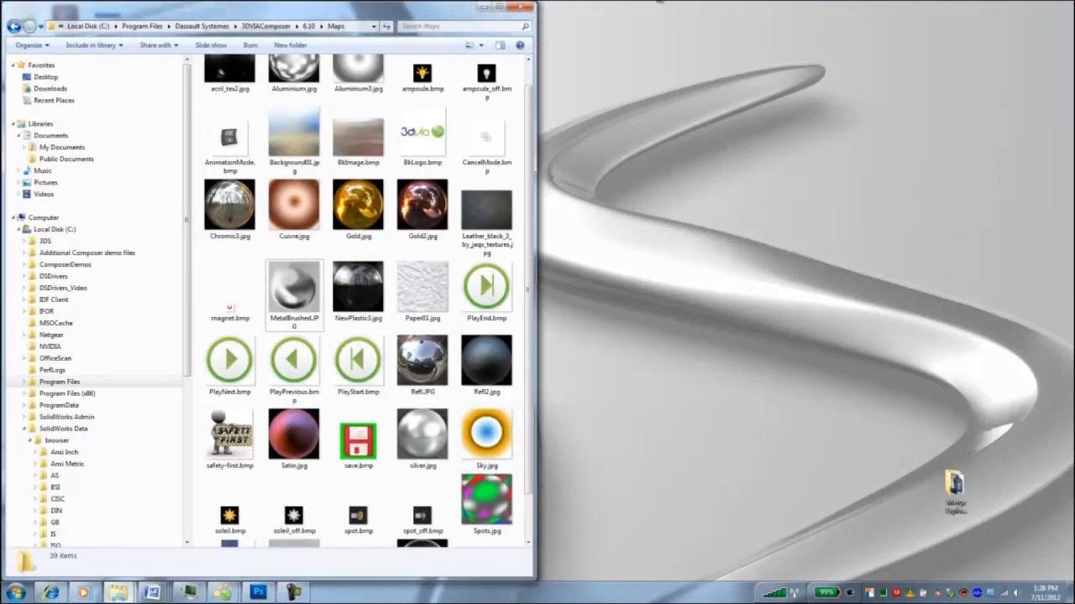
pyautogui.rightClick(46, 181)
pyautogui.click(79, 207)
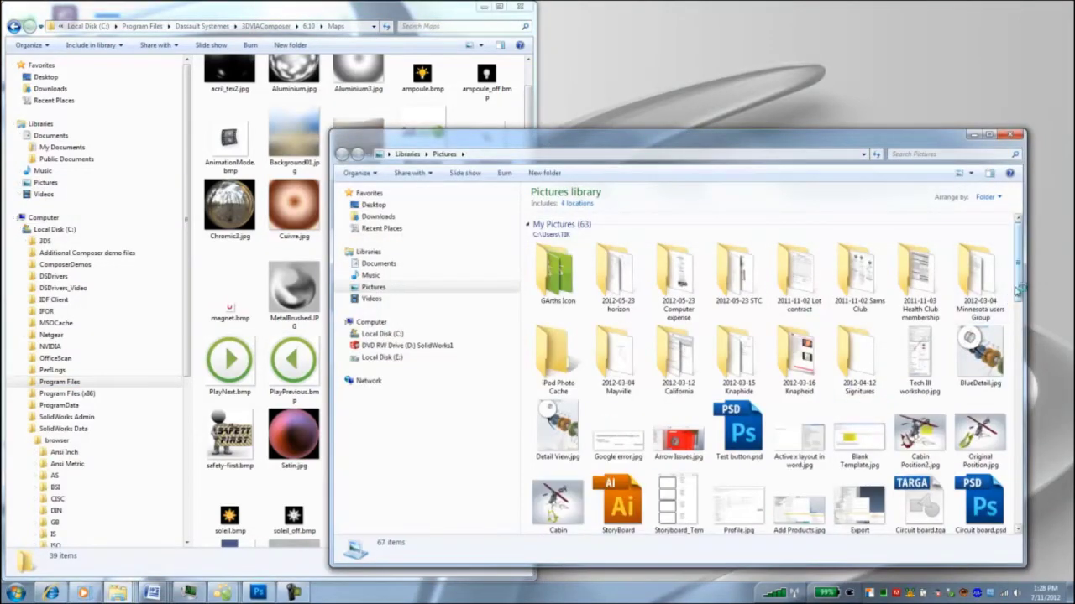
# Step: Move MetalBrushedBrass.jpg from Pictures into the Composer Maps folder with administrator permission
pyautogui.moveTo(1018, 290); pyautogui.dragTo(1024, 411)
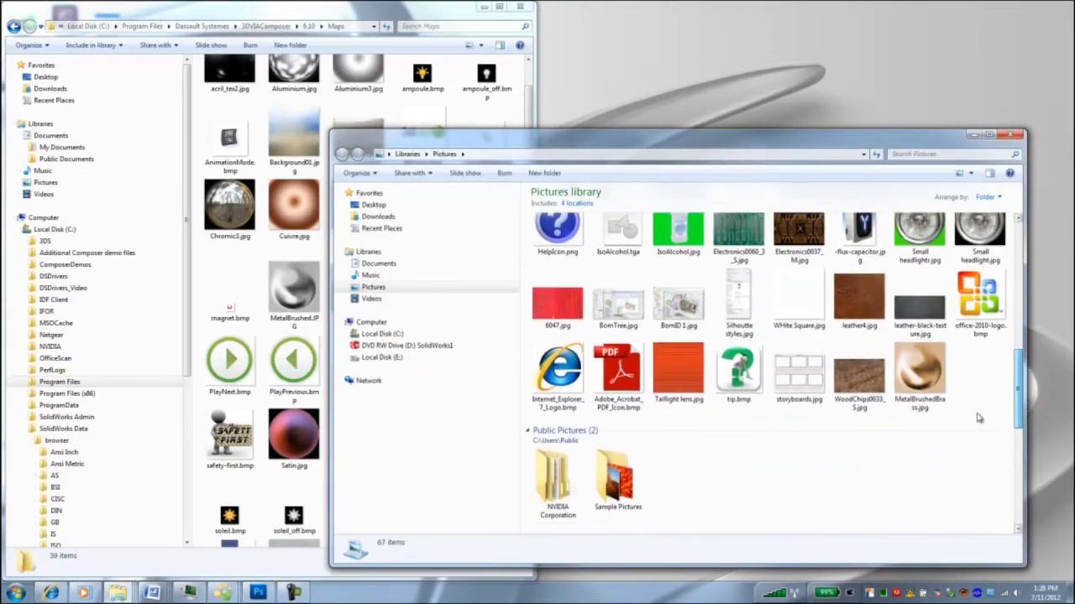
pyautogui.click(919, 374)
pyautogui.moveTo(321, 309); pyautogui.dragTo(256, 474)
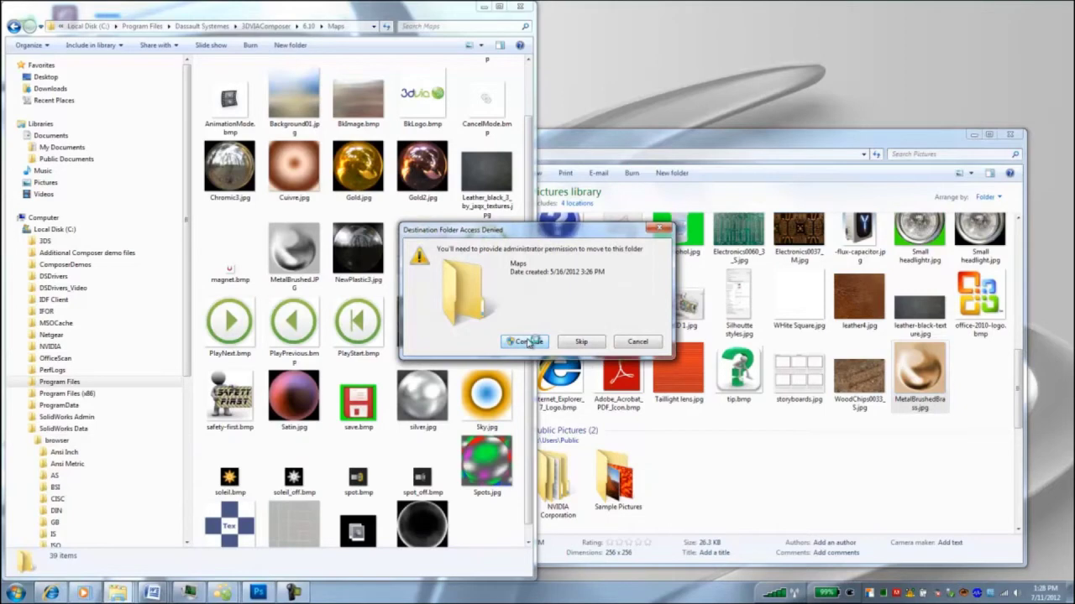
pyautogui.click(529, 342)
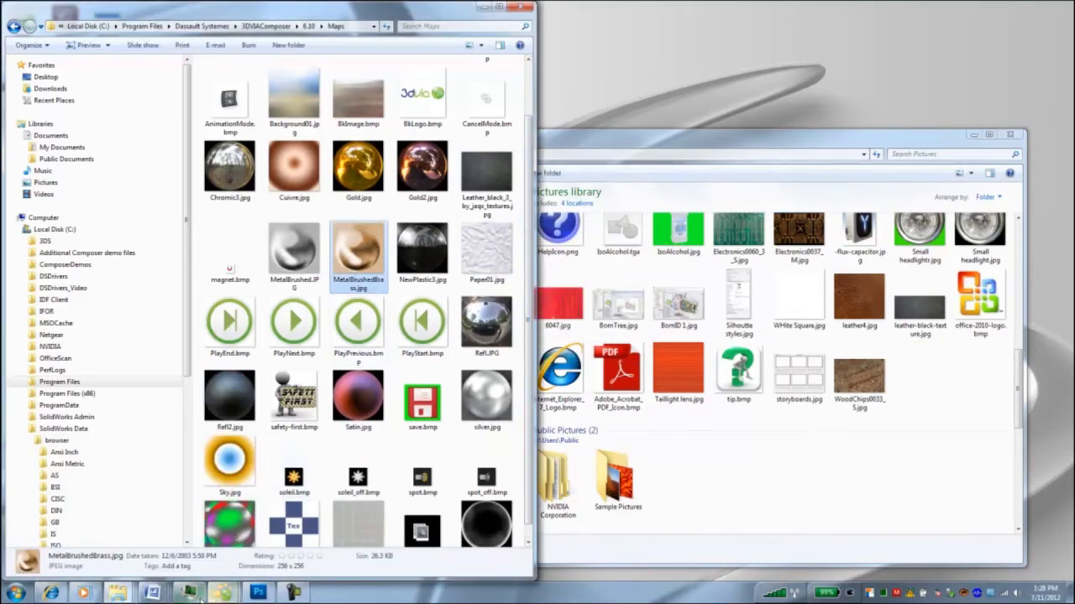
# Step: Bring up 3DVIA Composer, switch to the Rod.smg document and select CONROD-2
pyautogui.moveTo(222, 594)
pyautogui.click(282, 520)
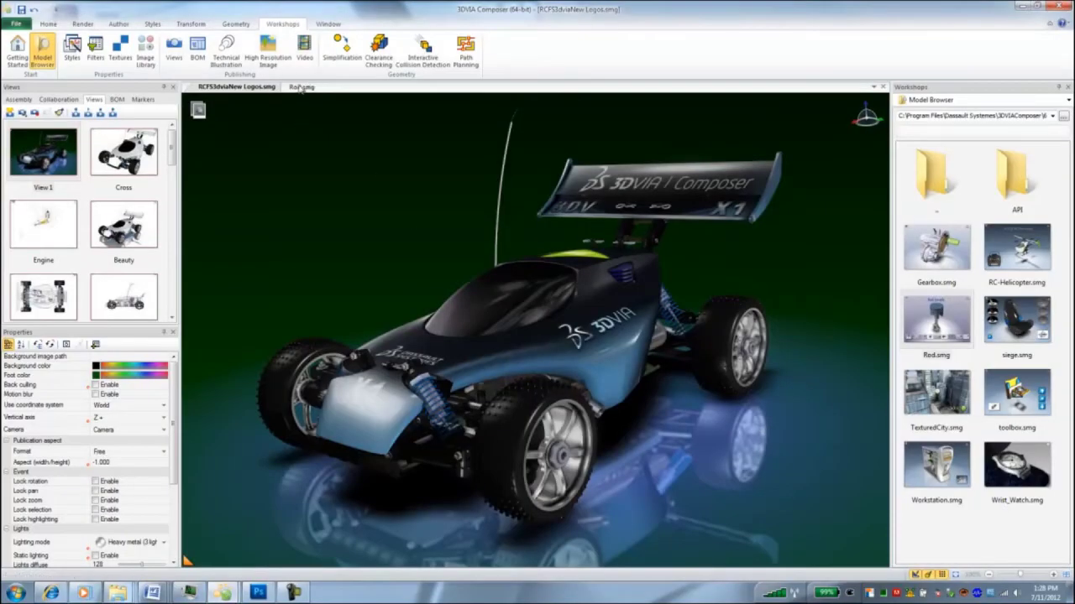
pyautogui.click(300, 87)
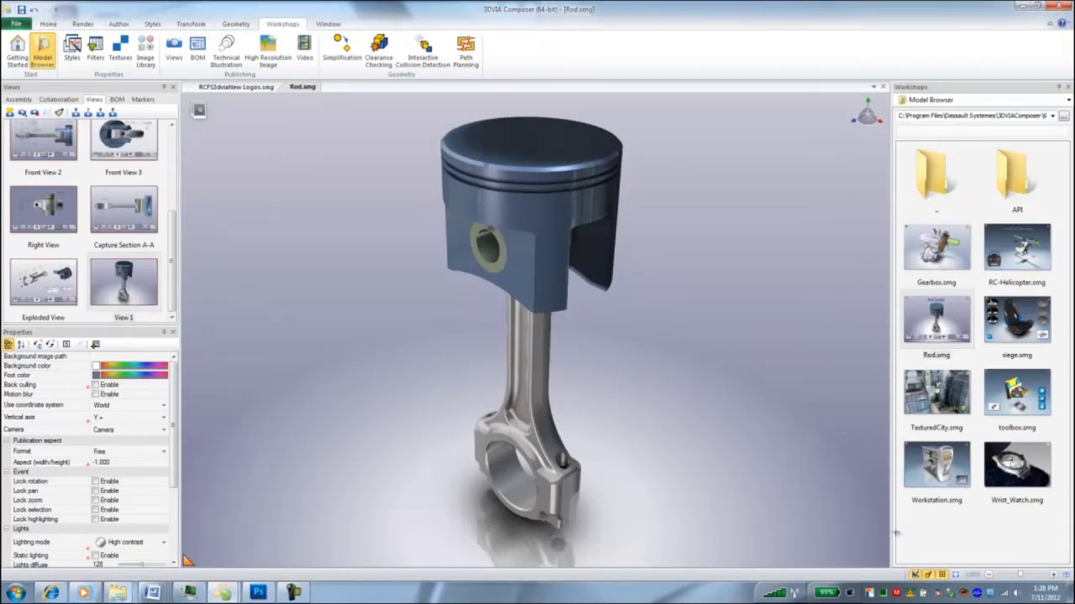
pyautogui.click(541, 396)
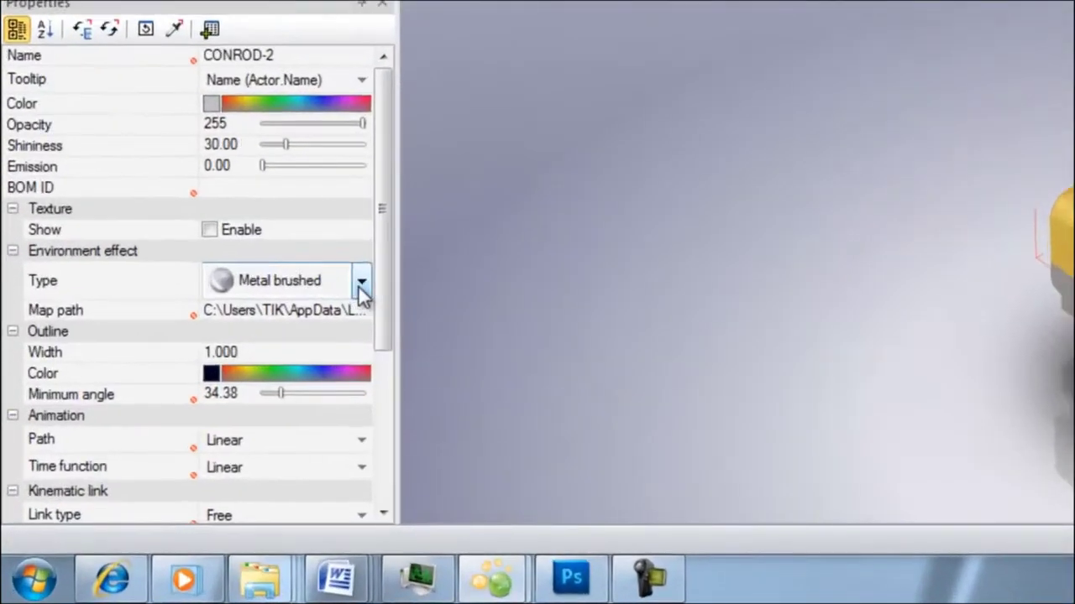
# Step: Give CONROD-2 a Metal brushed environment effect with the MetalBrushedBrass.jpg map, then inspect it
pyautogui.click(163, 458)
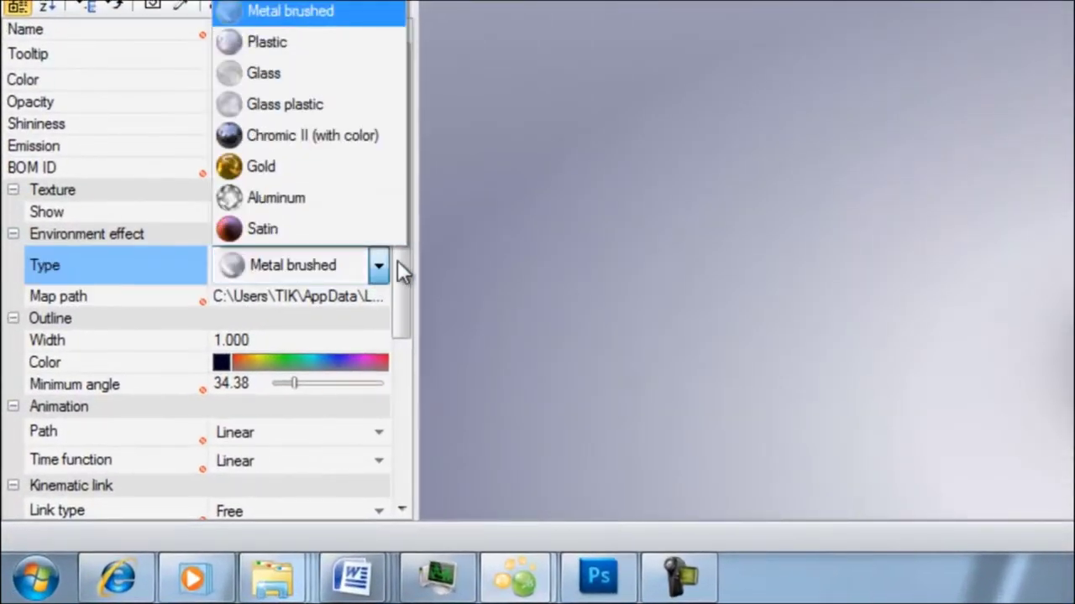
pyautogui.click(267, 11)
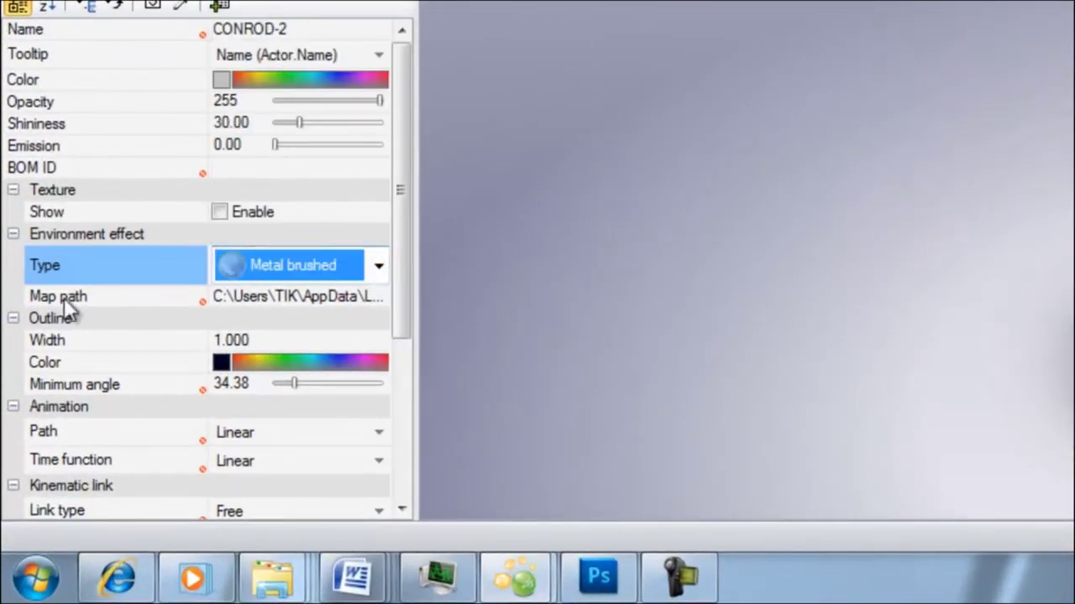
pyautogui.click(388, 297)
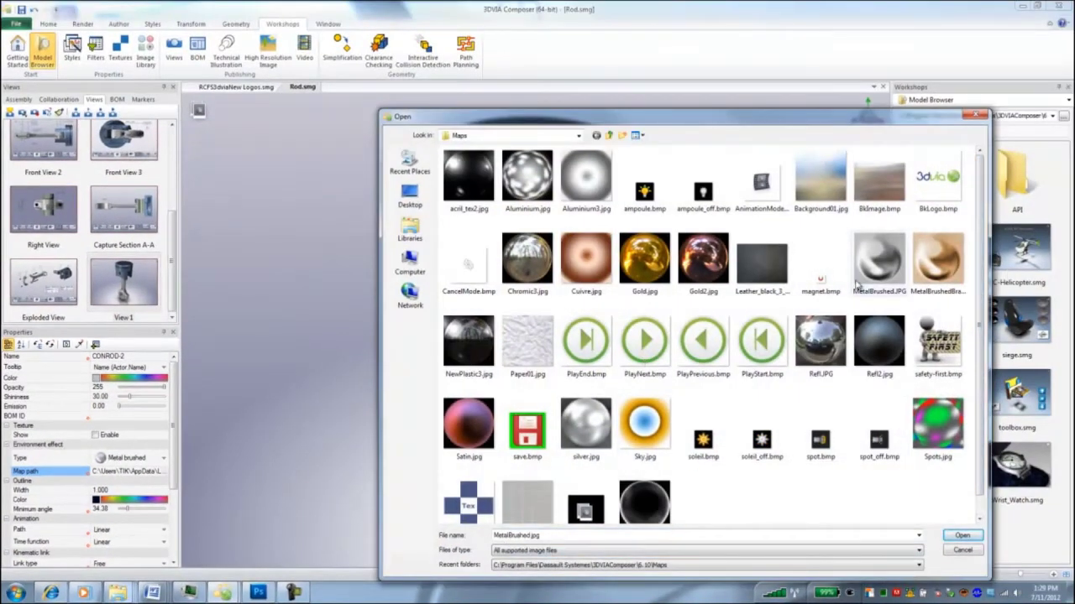
pyautogui.click(947, 282)
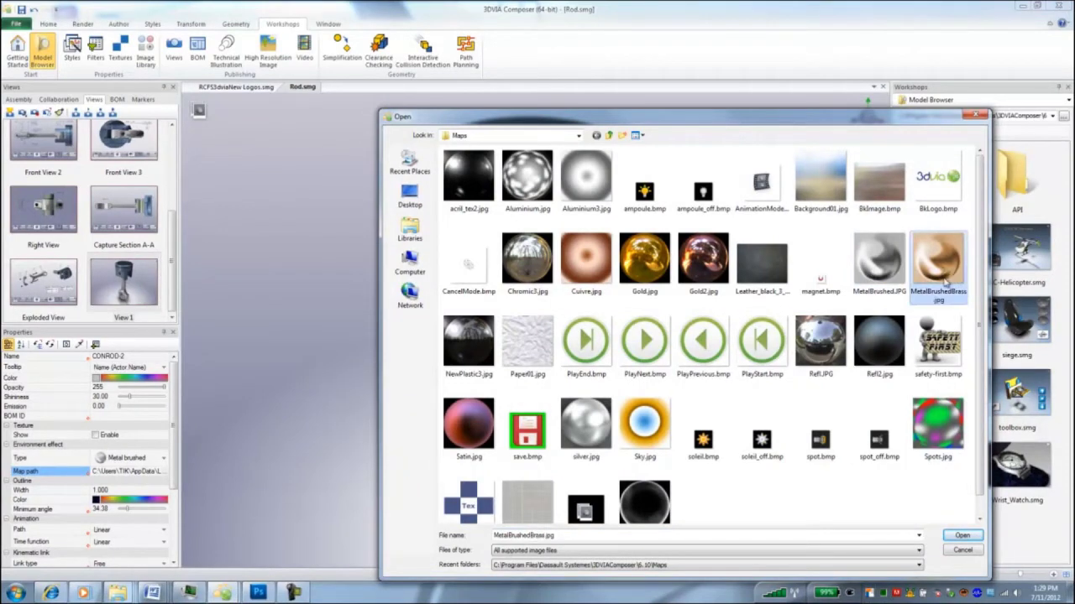
pyautogui.click(963, 537)
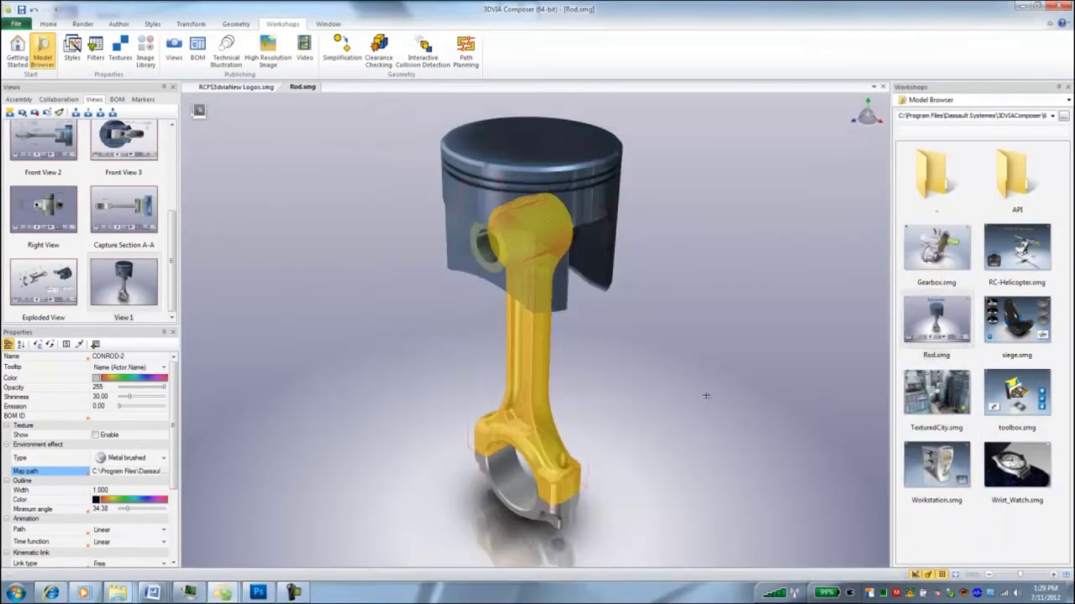
pyautogui.click(657, 399)
pyautogui.moveTo(657, 378); pyautogui.dragTo(734, 369)
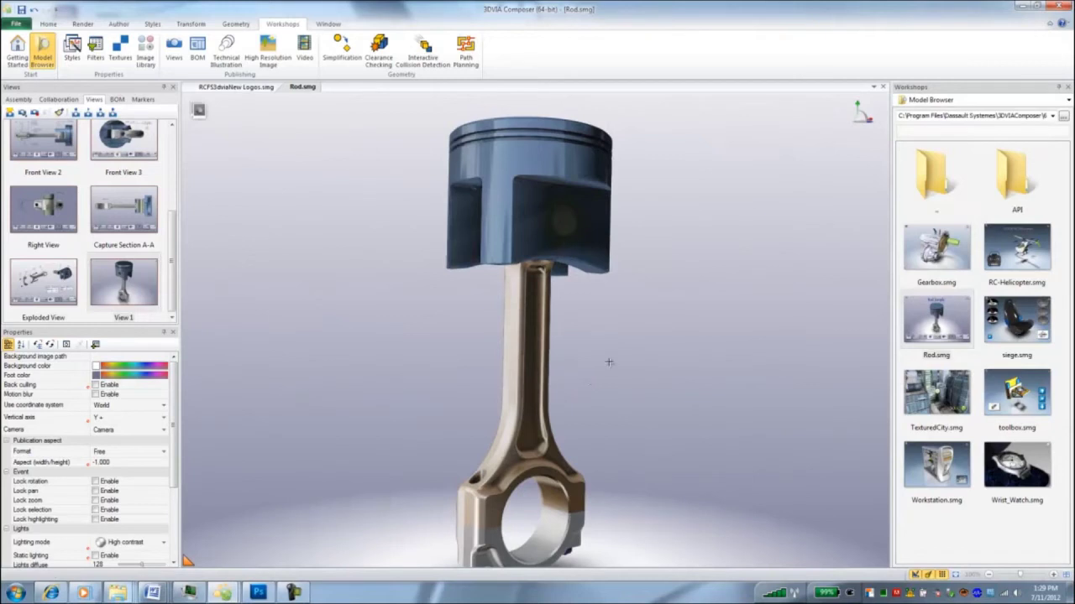
pyautogui.moveTo(606, 361); pyautogui.dragTo(596, 377)
# Step: Reapply Metal brushed with the MetalBrushedBrass.jpg map to the connecting rod and check the finish
pyautogui.click(529, 386)
pyautogui.click(126, 455)
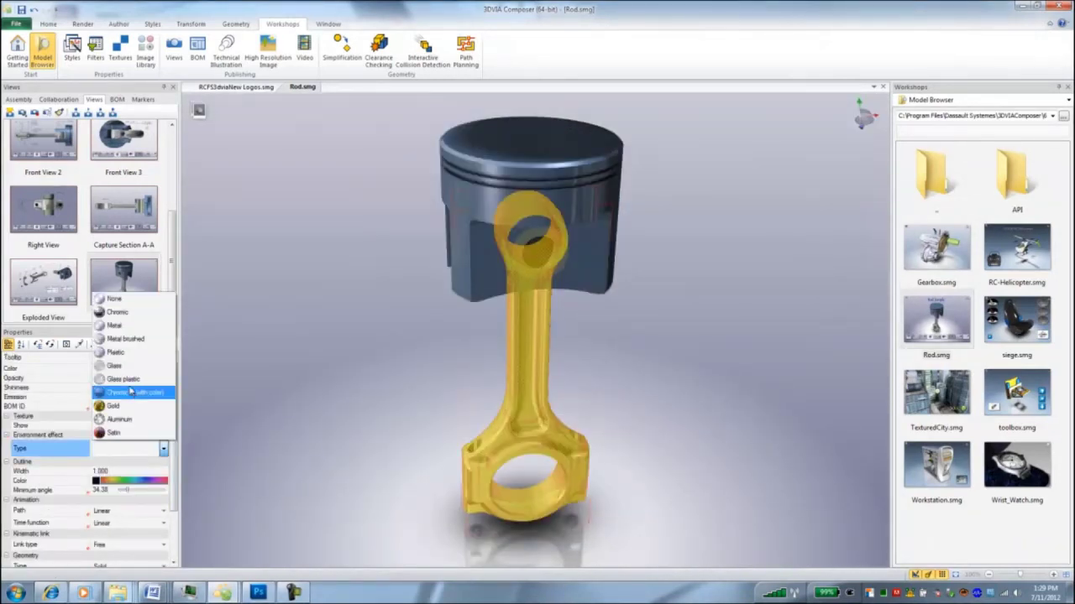
pyautogui.click(131, 338)
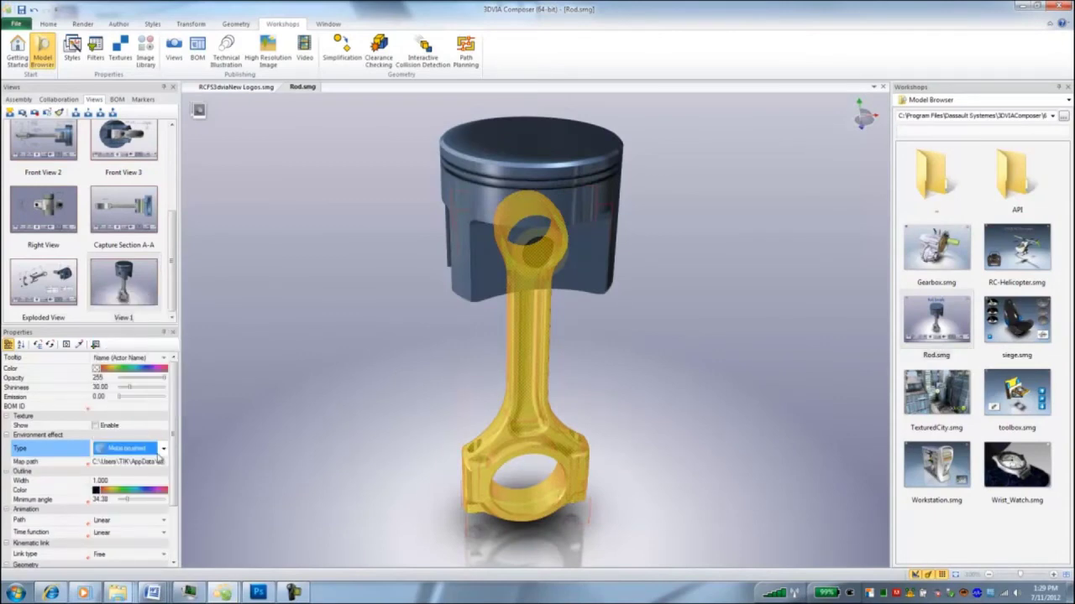
pyautogui.click(164, 462)
pyautogui.click(938, 260)
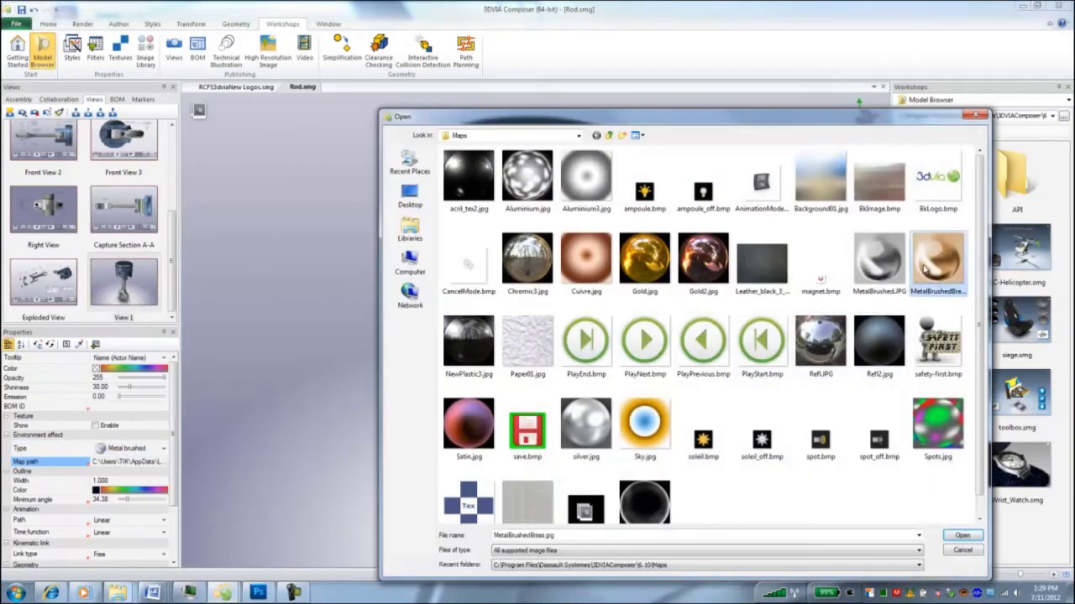
pyautogui.click(966, 536)
pyautogui.click(648, 389)
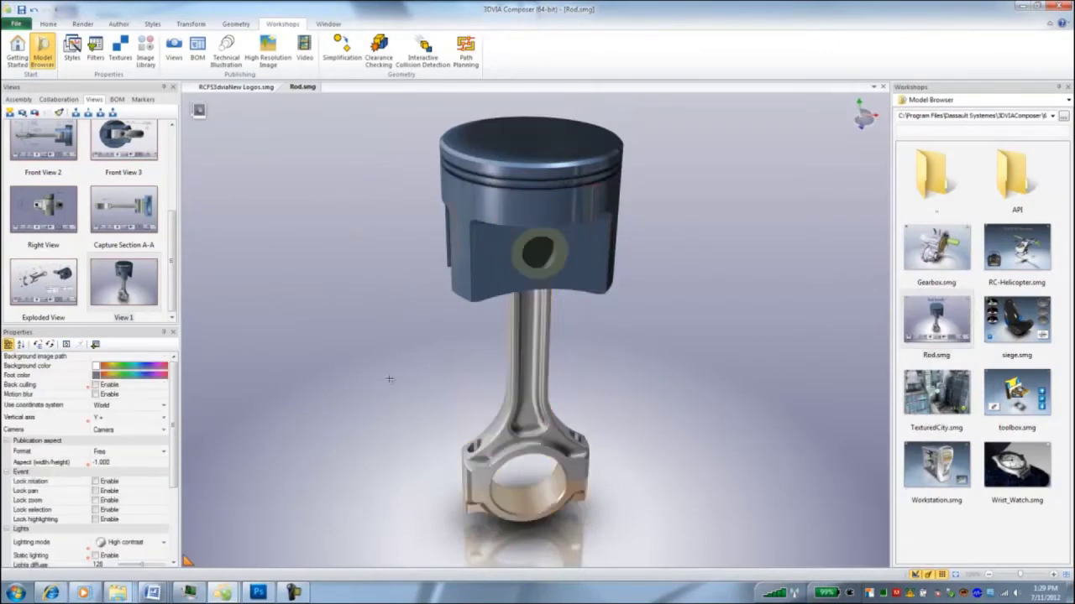
pyautogui.scroll(3, 648, 389)
pyautogui.moveTo(647, 389); pyautogui.dragTo(471, 530)
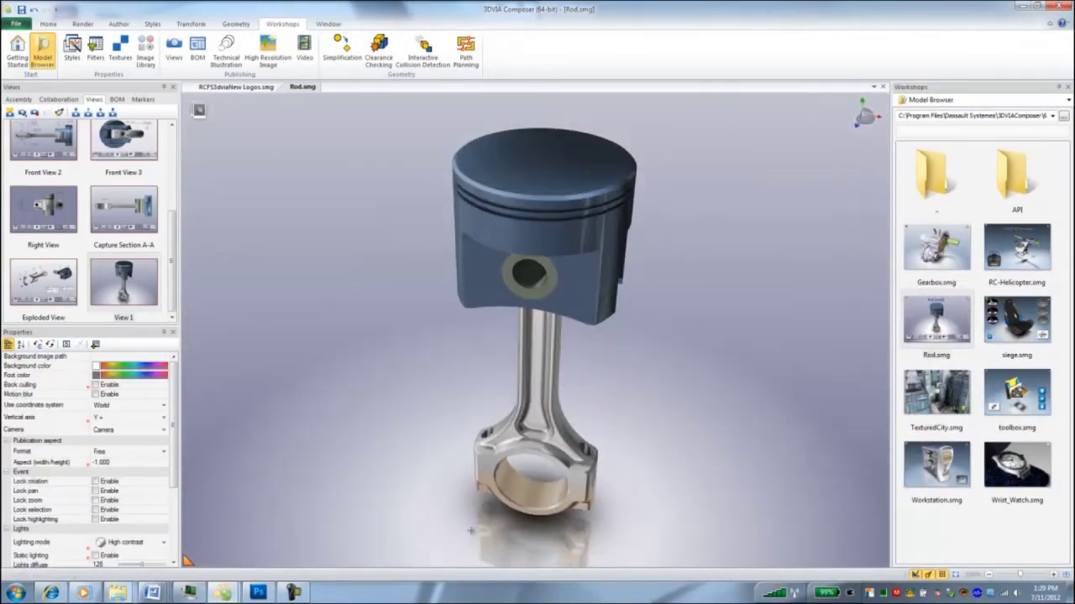
# Step: Reselect the rod and confirm MetalBrushedBrass.jpg as its map path once more
pyautogui.click(522, 428)
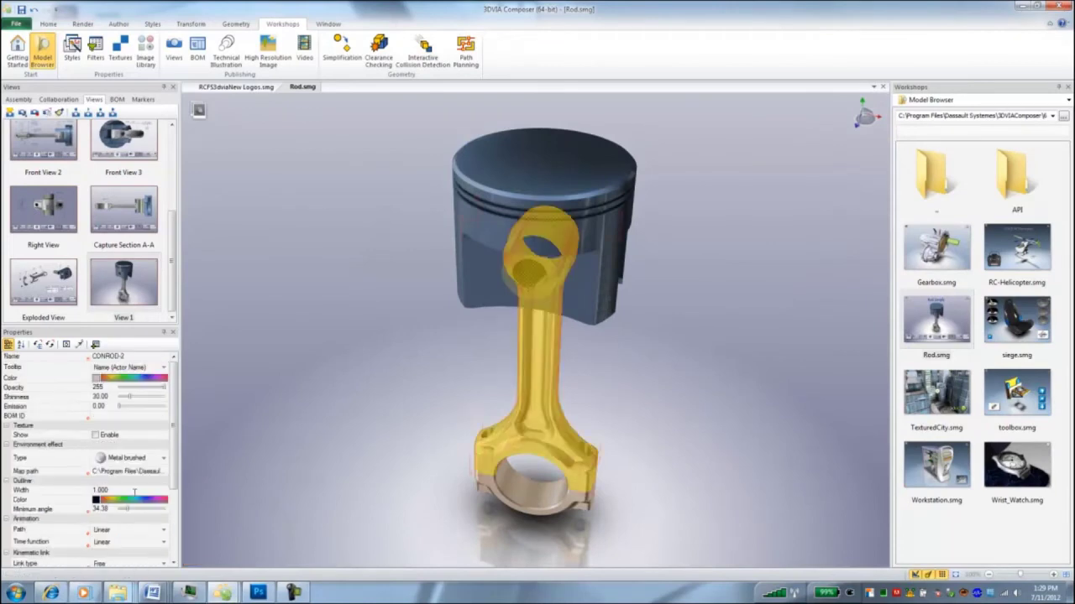
pyautogui.click(164, 471)
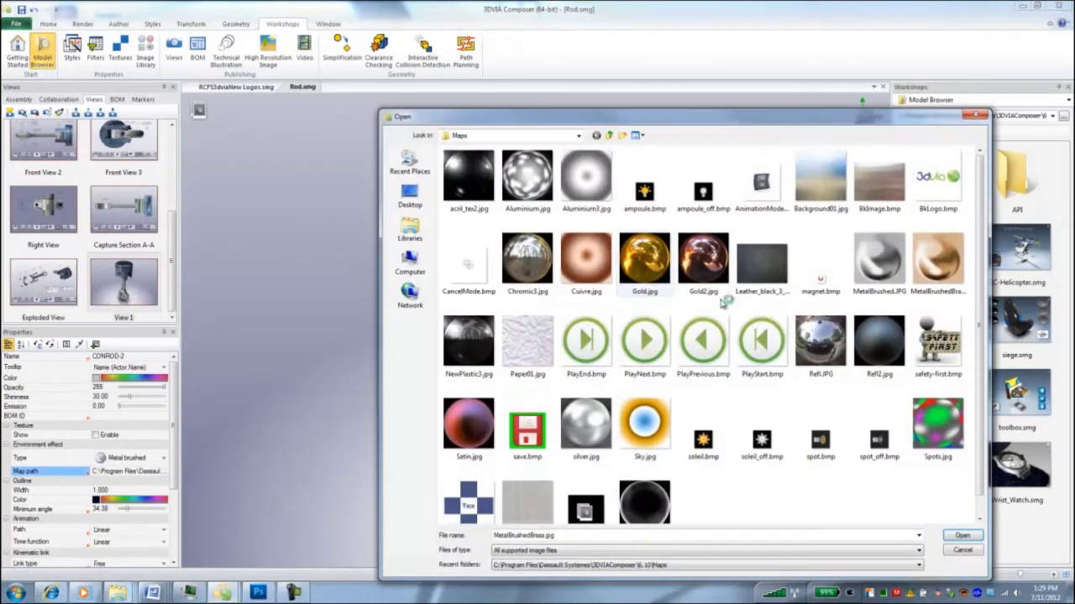
pyautogui.click(962, 536)
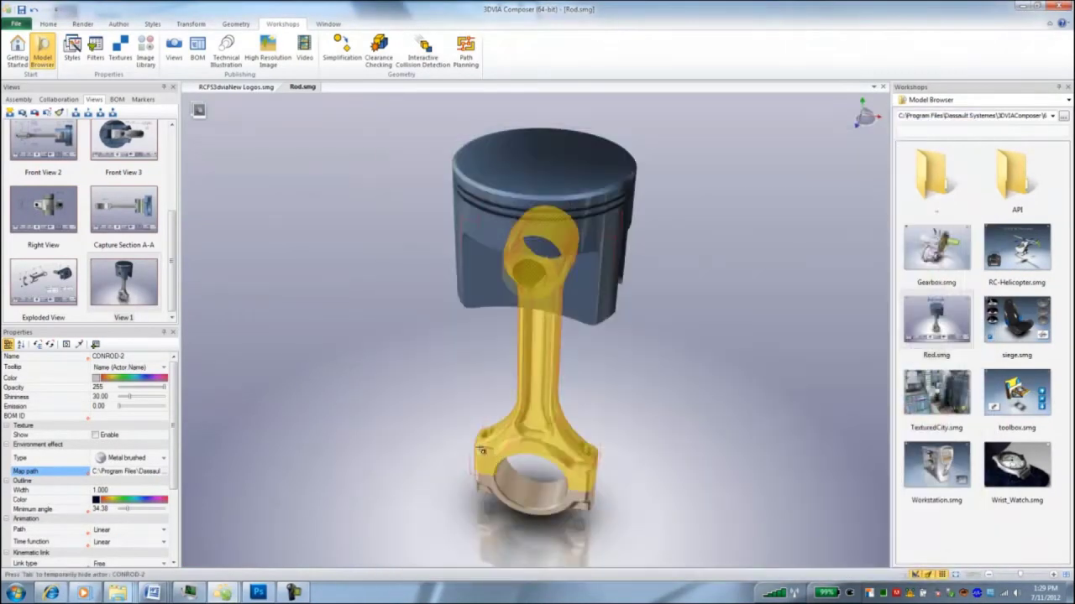
pyautogui.click(186, 561)
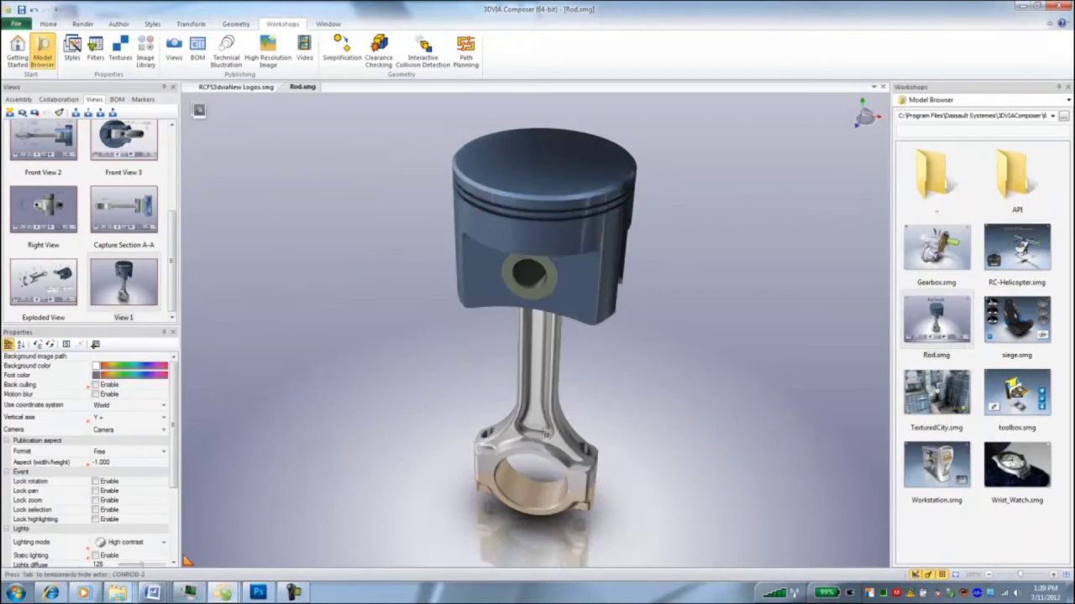
# Step: Switch the connecting rod's environment effect to Plastic
pyautogui.click(543, 431)
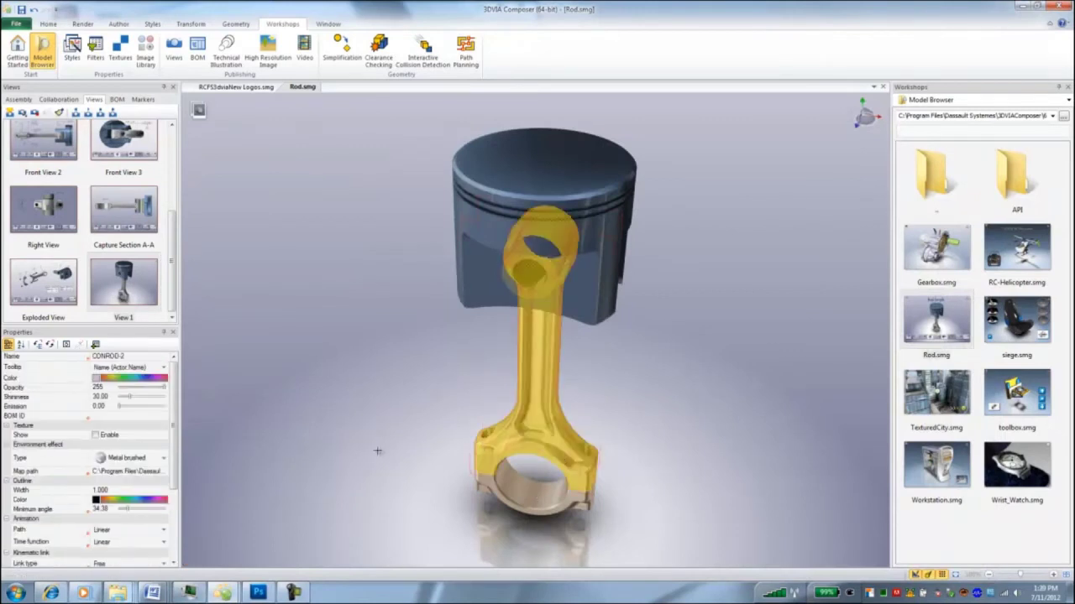
pyautogui.click(162, 460)
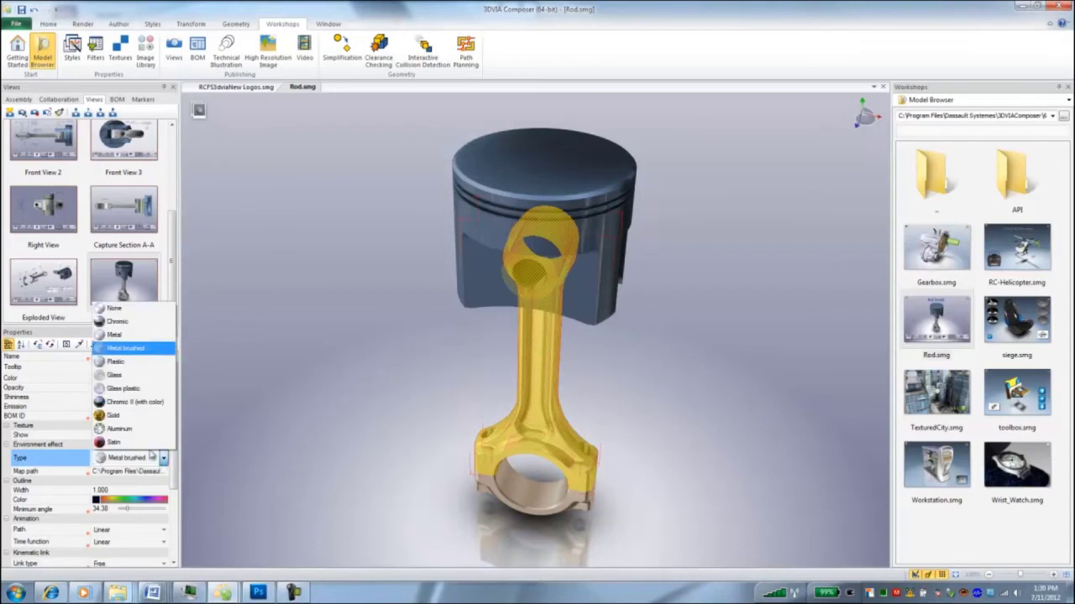
pyautogui.click(126, 372)
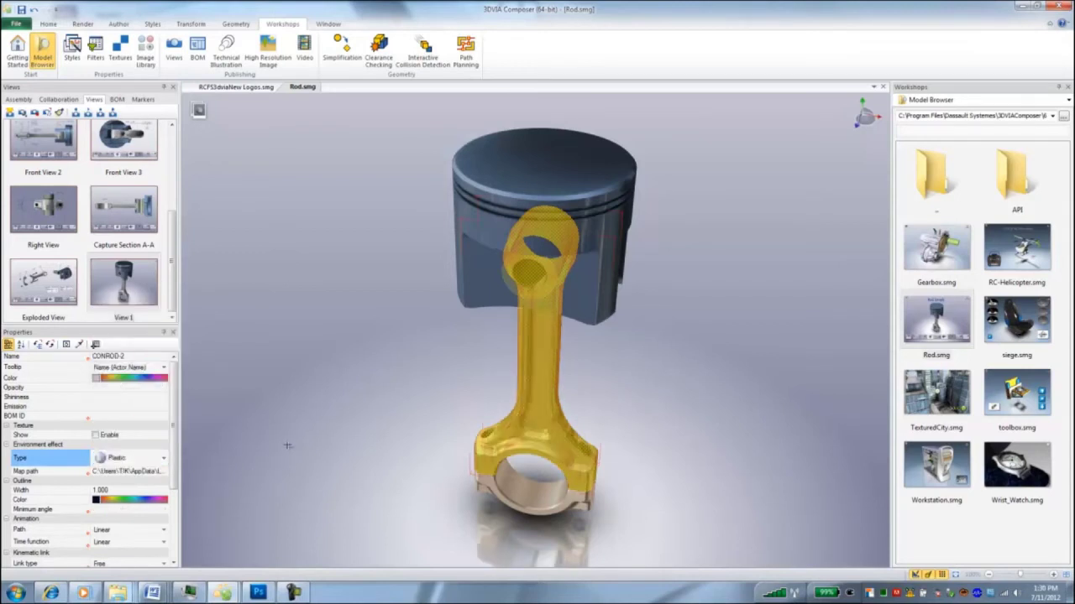
pyautogui.click(269, 462)
# Step: Set the rod back to Metal brushed with the MetalBrushedBrass.jpg map and inspect it under the piston
pyautogui.click(514, 420)
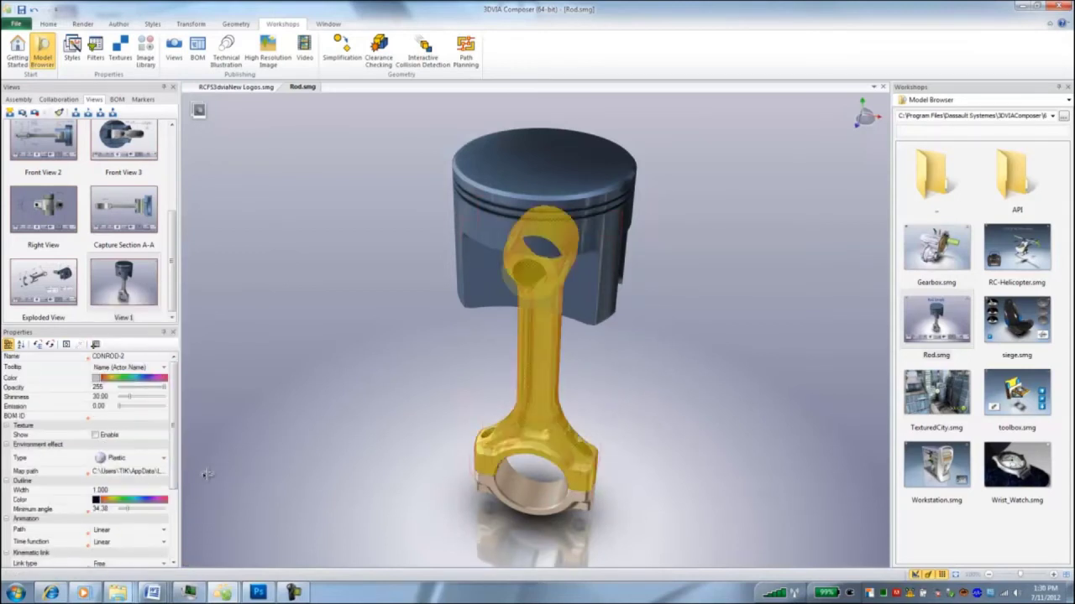
pyautogui.click(163, 459)
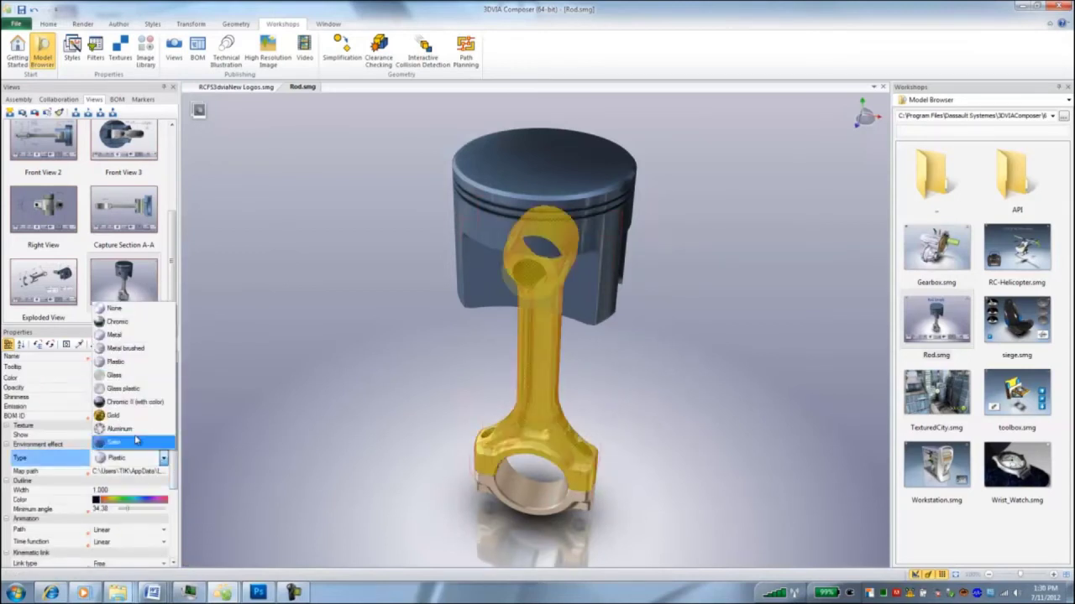
pyautogui.click(128, 348)
pyautogui.click(165, 472)
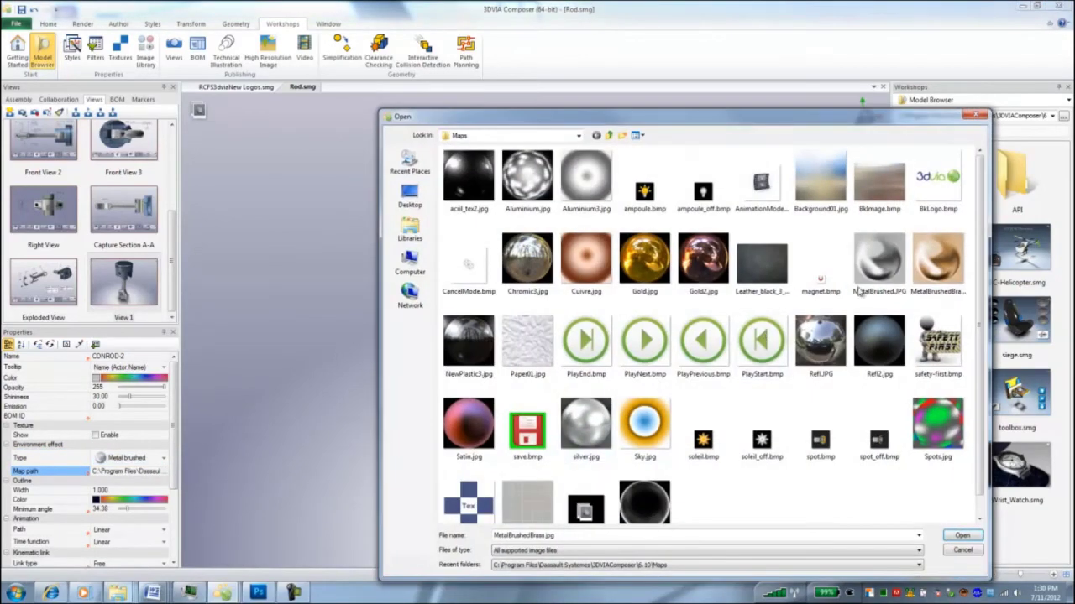
pyautogui.click(959, 537)
pyautogui.click(699, 436)
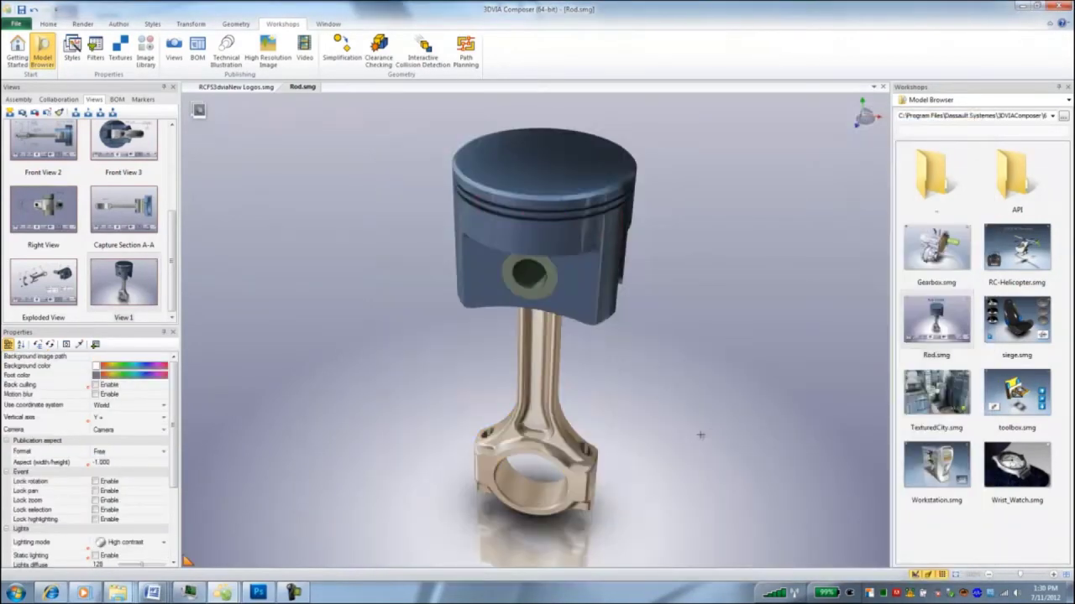
pyautogui.moveTo(700, 436); pyautogui.dragTo(539, 412)
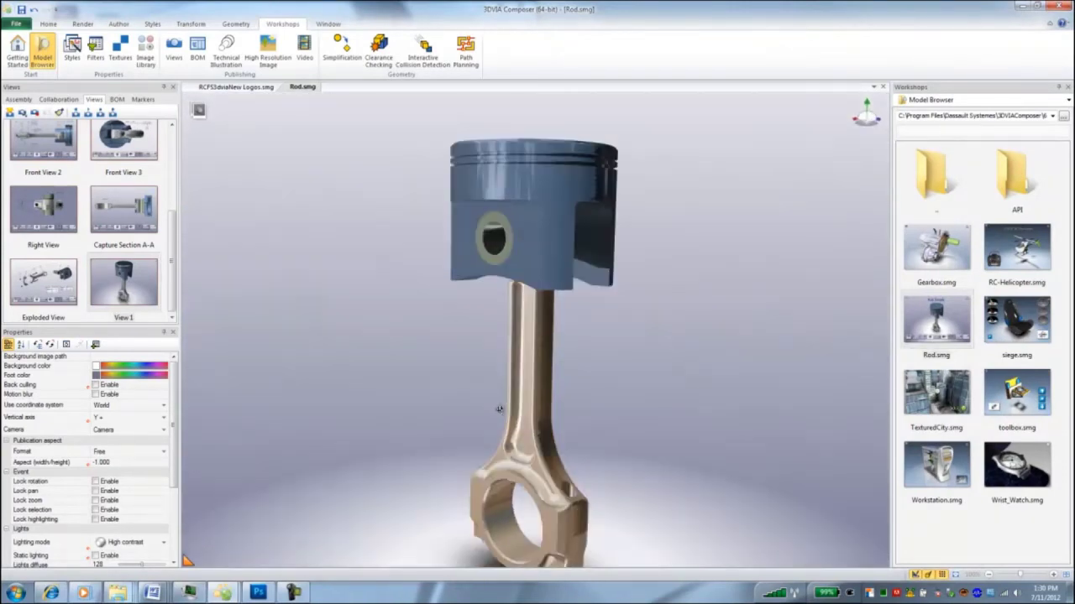
pyautogui.moveTo(654, 450); pyautogui.dragTo(644, 475)
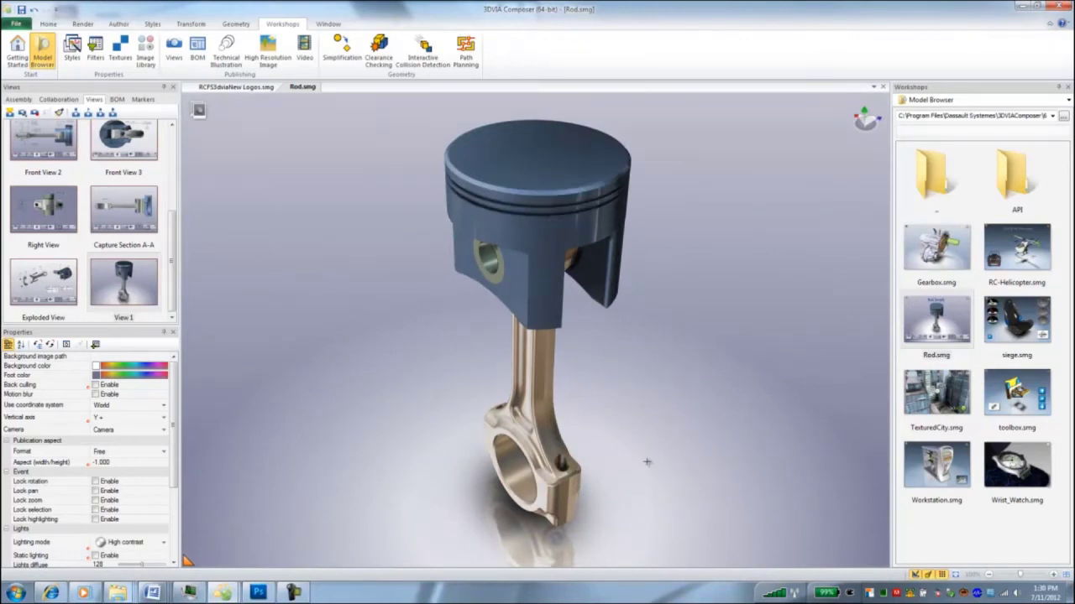
pyautogui.scroll(-2, 642, 462)
pyautogui.scroll(3, 555, 458)
pyautogui.scroll(2, 645, 439)
pyautogui.scroll(-2, 647, 435)
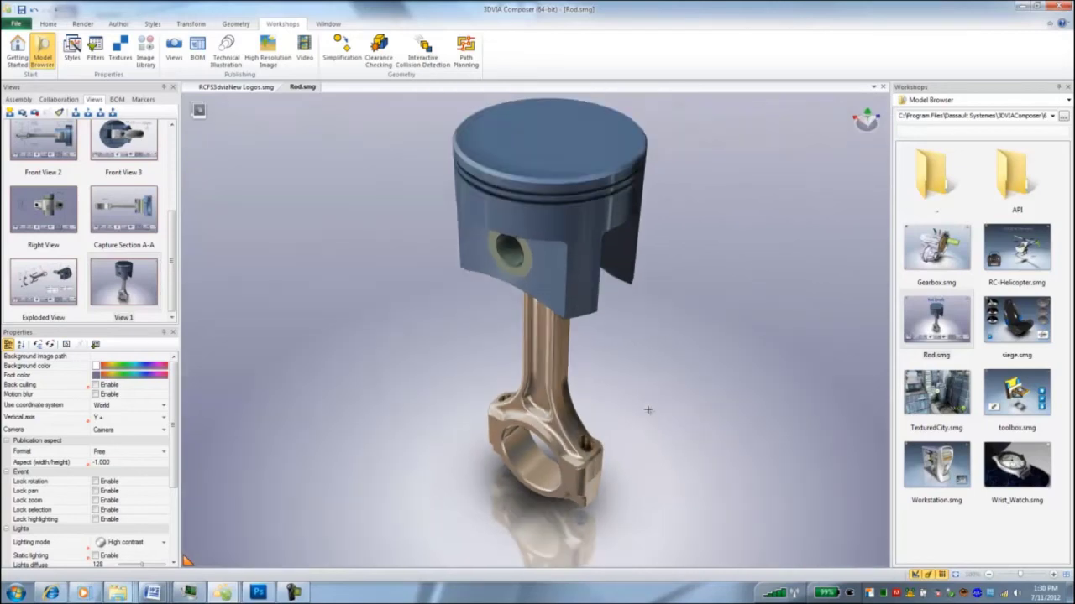
pyautogui.scroll(-2, 664, 419)
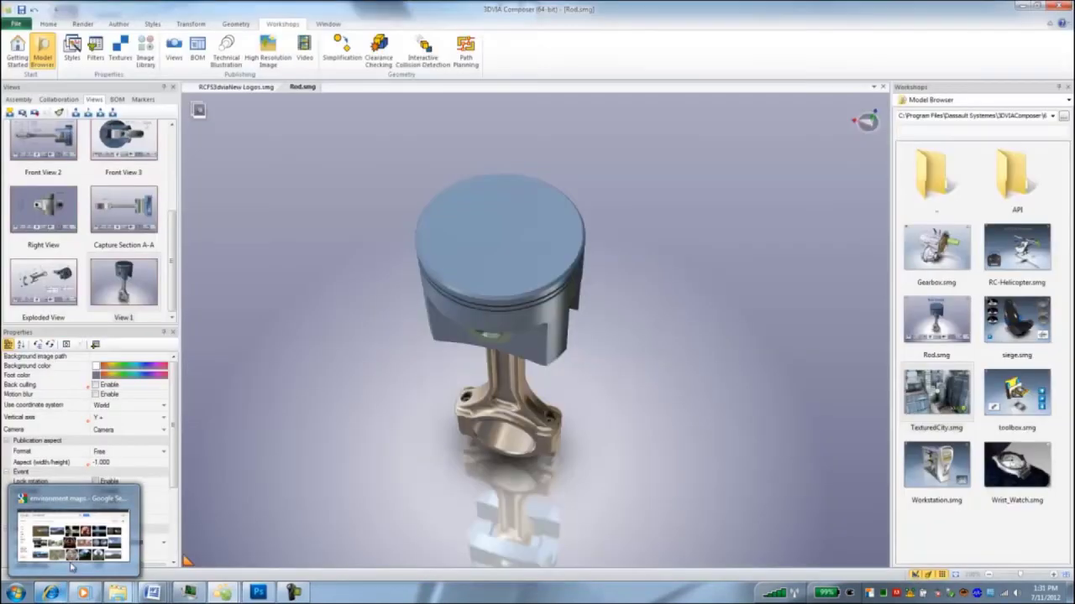
# Step: Browse page 2 of the Google Images environment-map results in Internet Explorer, then close the browser
pyautogui.click(218, 471)
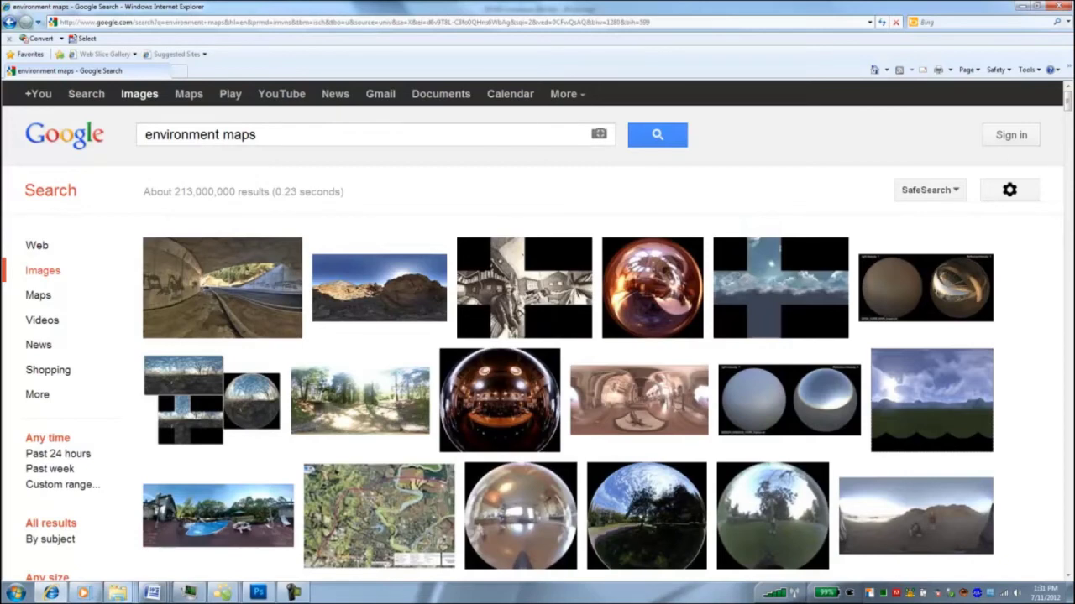
pyautogui.moveTo(1068, 101); pyautogui.dragTo(1066, 126)
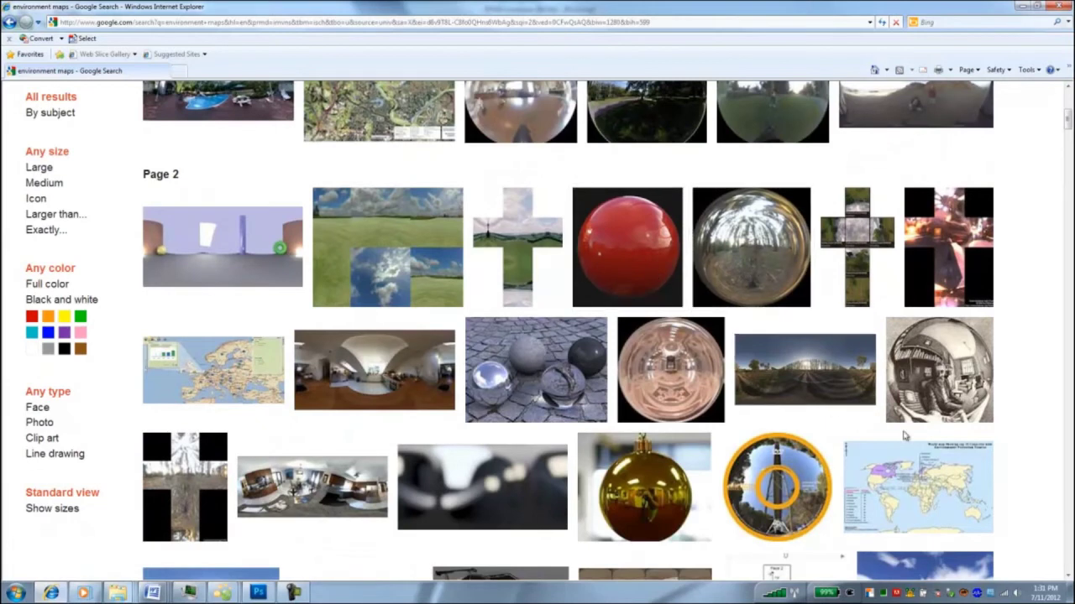
pyautogui.moveTo(806, 401)
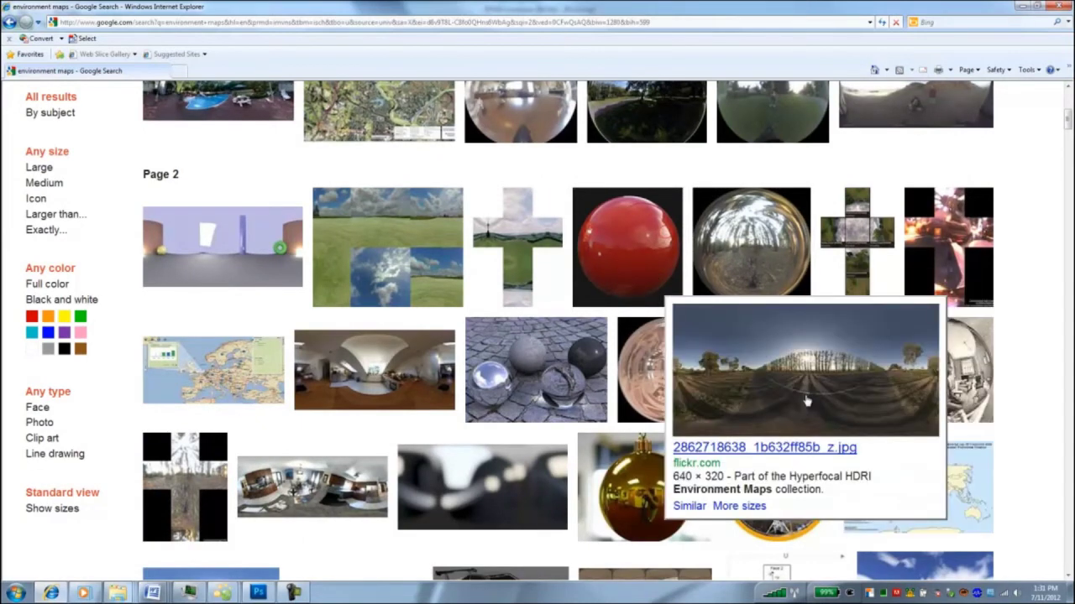
pyautogui.moveTo(651, 398)
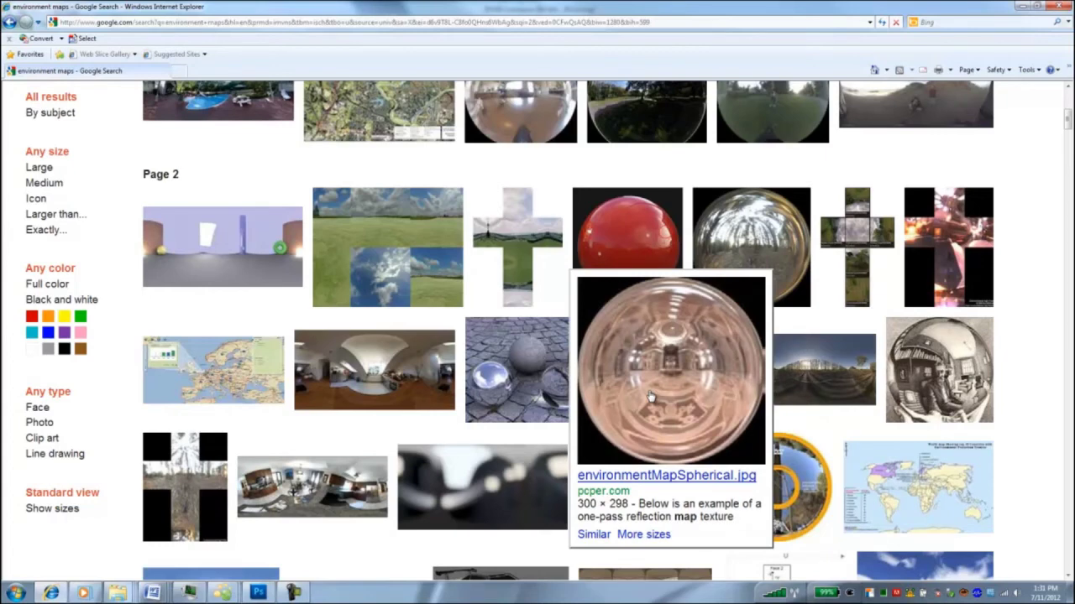
pyautogui.moveTo(225, 382)
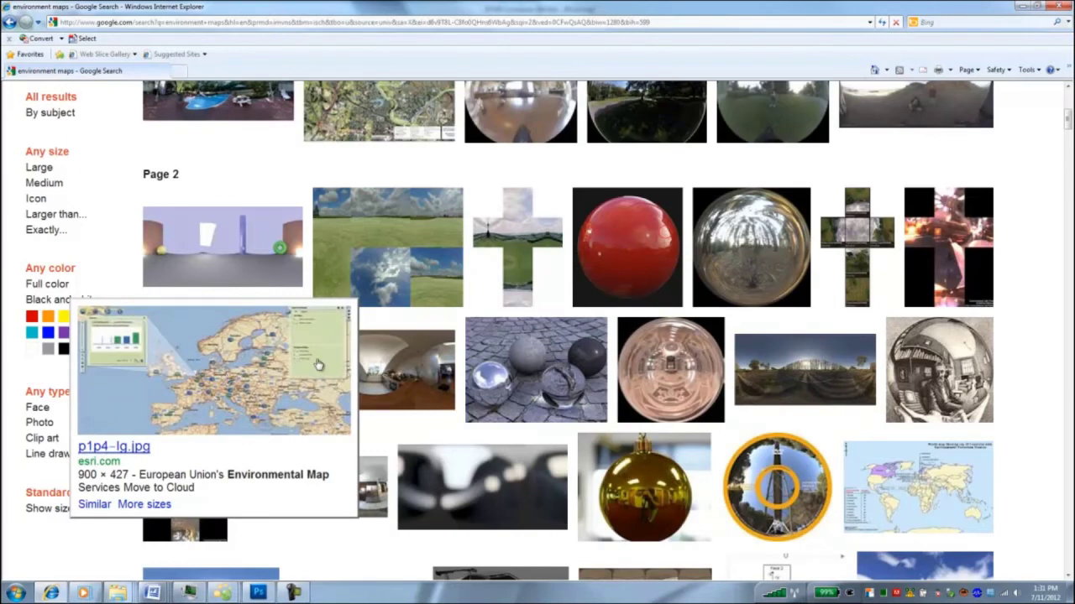
pyautogui.moveTo(771, 277)
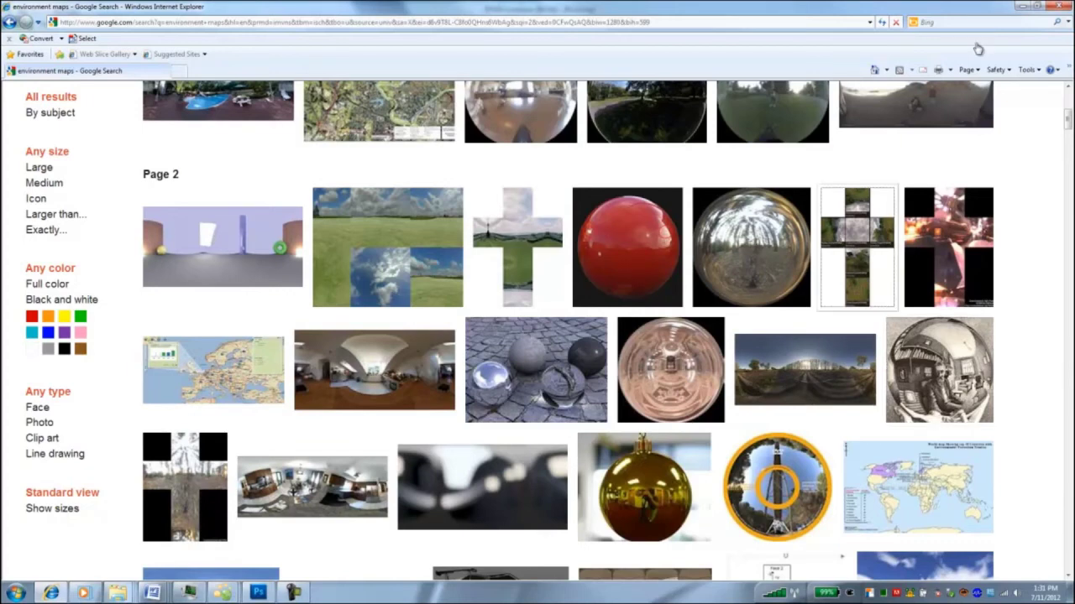
pyautogui.scroll(1, 915, 134)
pyautogui.moveTo(915, 135)
pyautogui.scroll(1, 1007, 101)
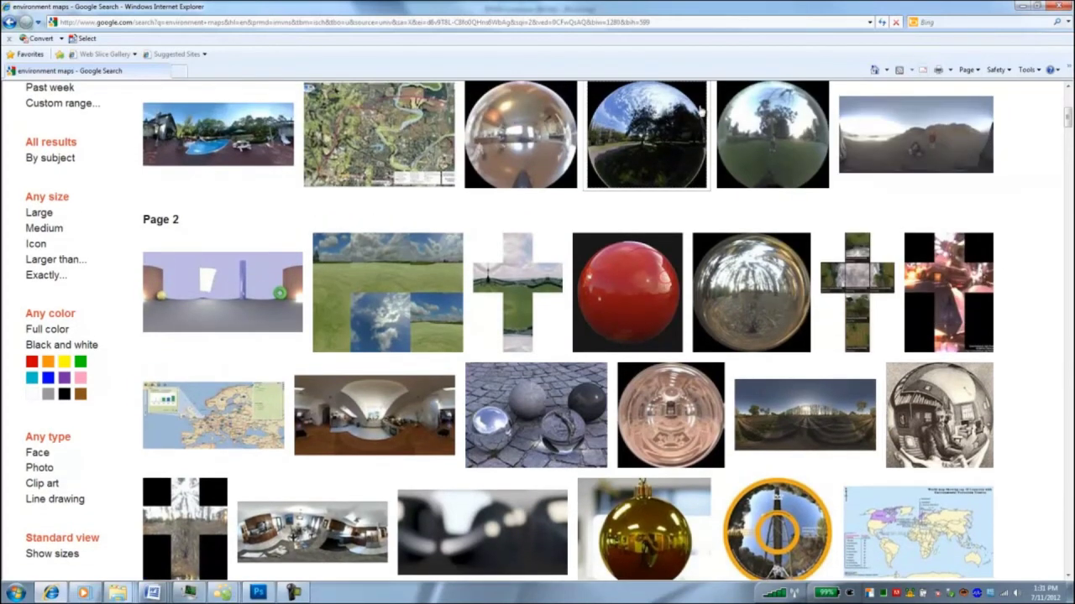
pyautogui.click(1059, 6)
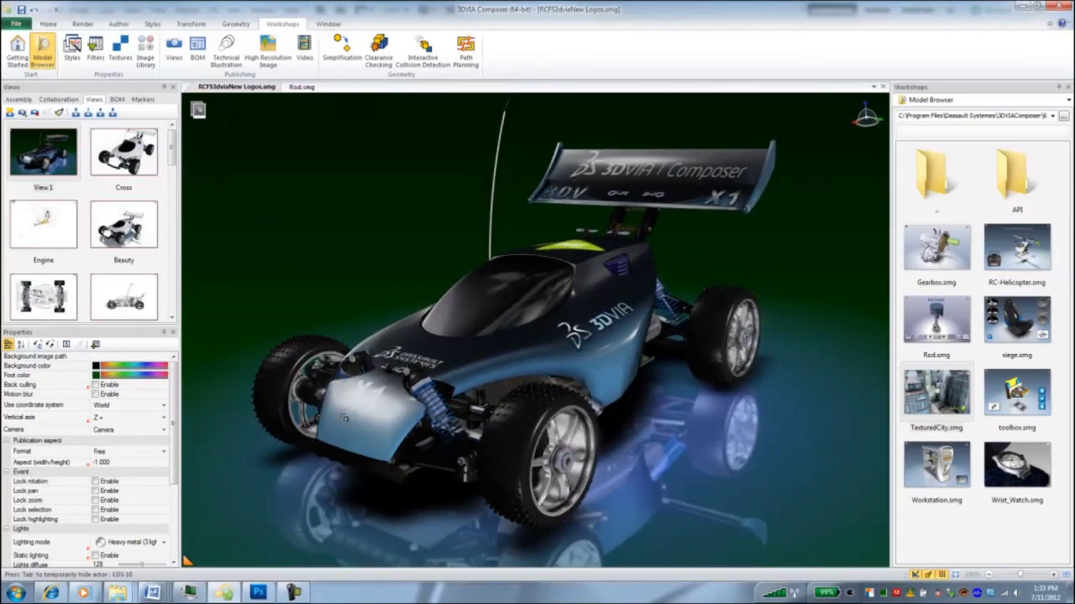
# Step: Select the RC car's plastic body in 3DVIA Composer
pyautogui.click(388, 397)
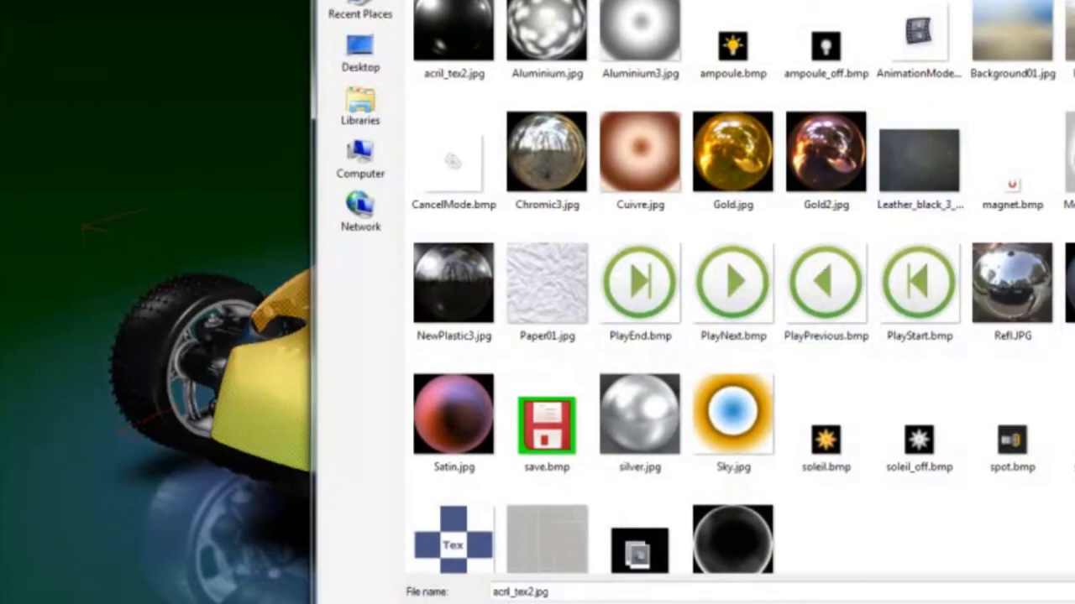
# Step: Choose NewPlastic3.jpg from the Maps folder thumbnails as the car body's map
pyautogui.scroll(-1, 743, 288)
pyautogui.scroll(1, 533, 235)
pyautogui.click(453, 290)
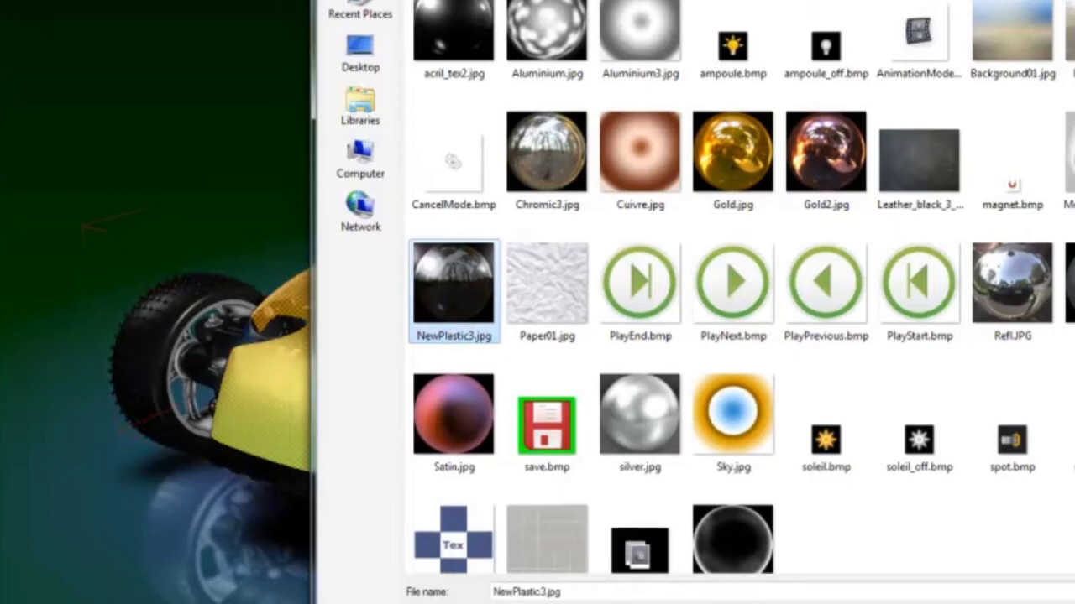